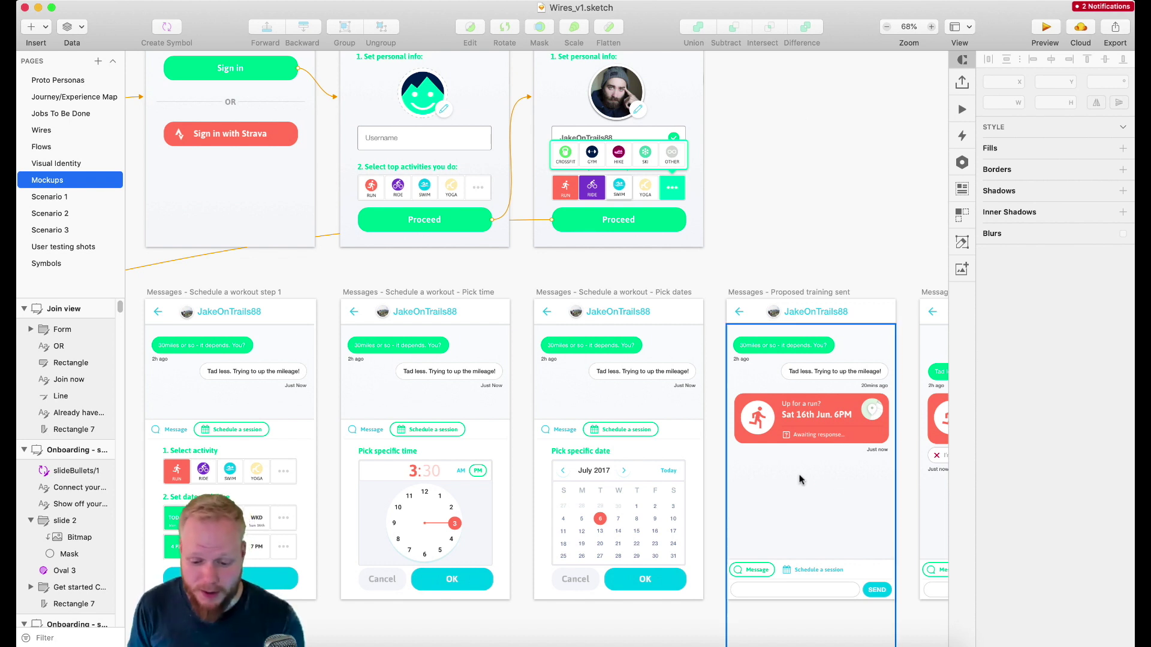
# Step: Zoom in around the Messages Pick dates chat artboard on the Mockups page
pyautogui.scroll(8, 616, 322)
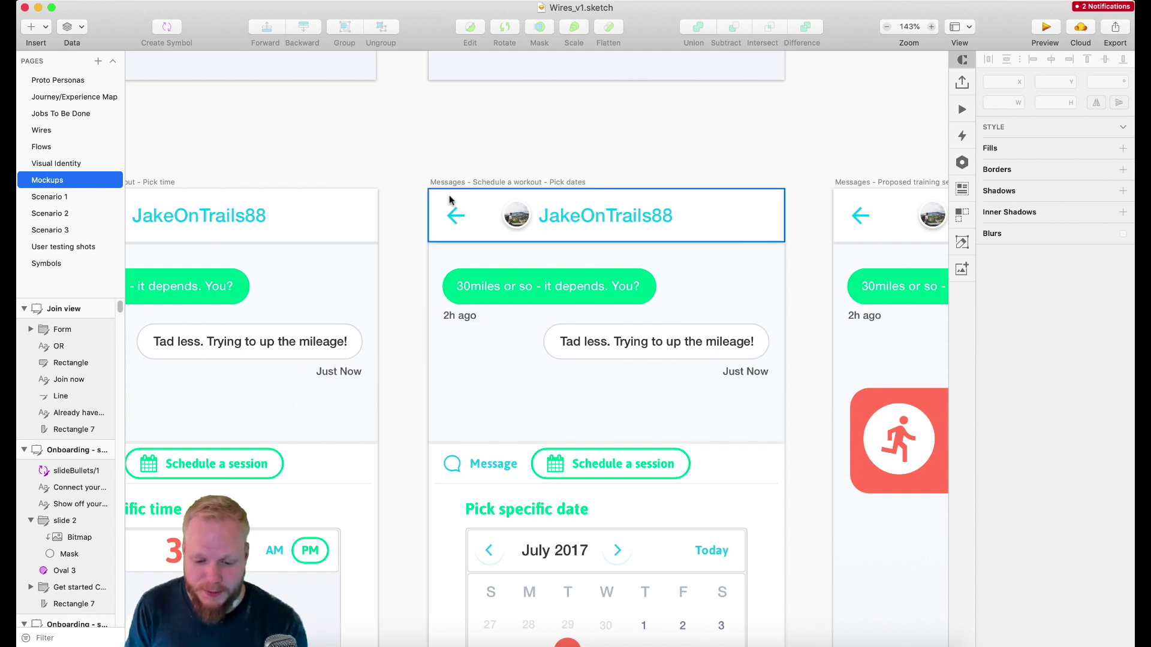
pyautogui.click(609, 216)
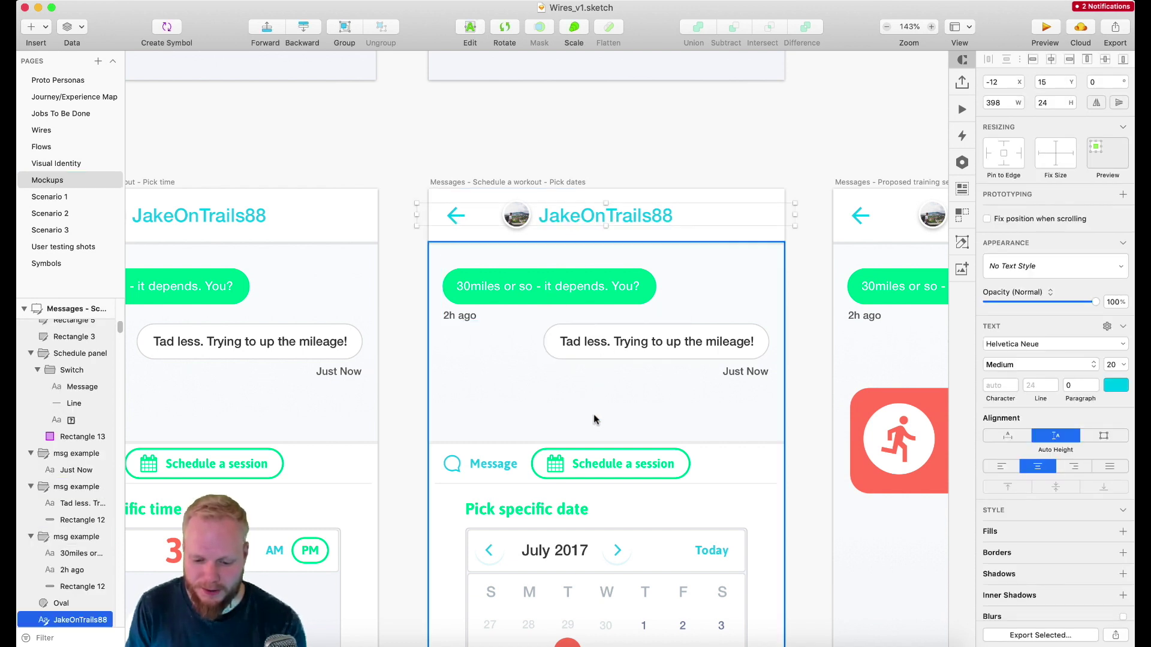
pyautogui.click(539, 509)
# Step: Lower the '2h ago' timestamp a few pixels beneath the green 30miles bubble
pyautogui.scroll(-1, 505, 506)
pyautogui.click(460, 300)
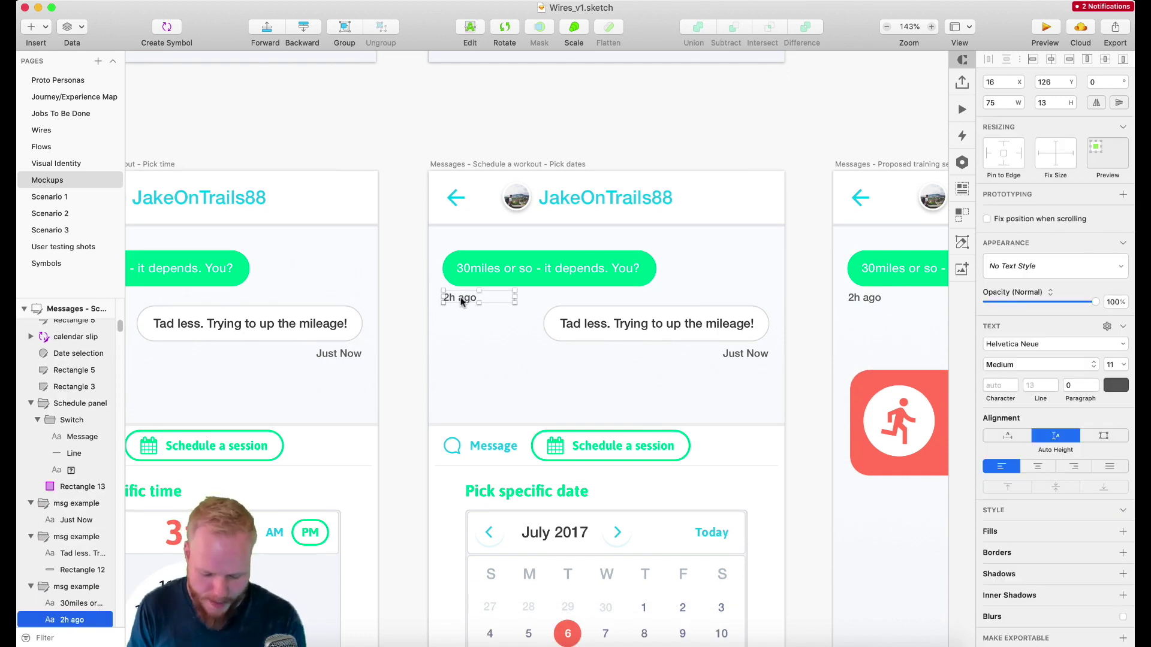
pyautogui.moveTo(460, 297); pyautogui.dragTo(462, 306)
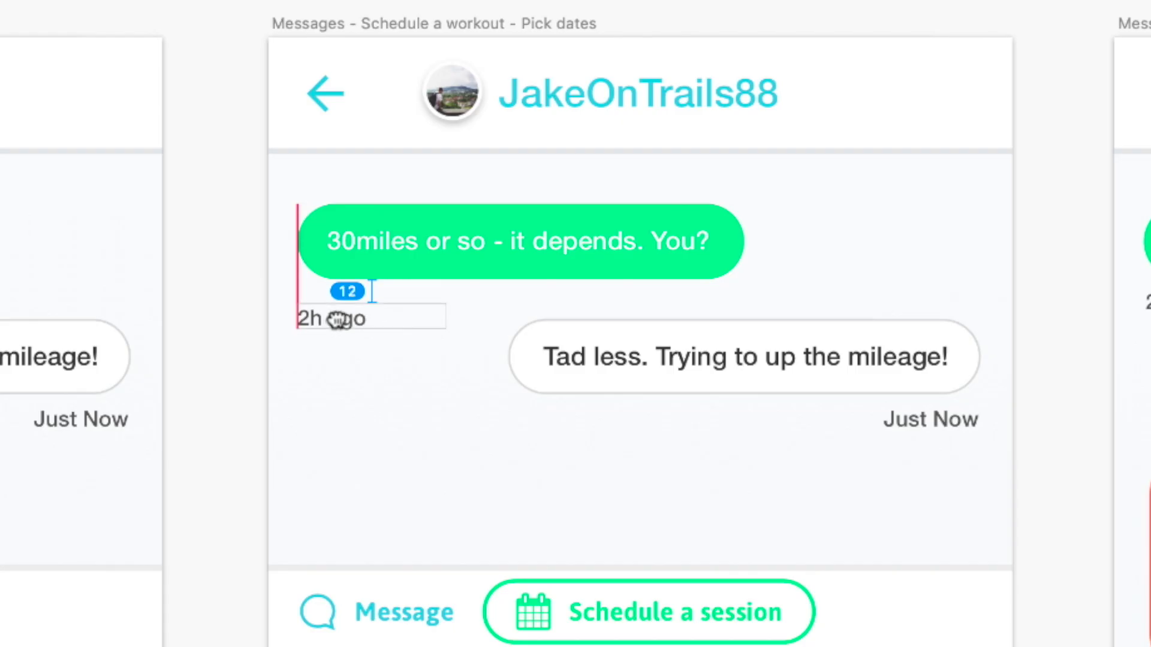
pyautogui.moveTo(339, 319)
pyautogui.mouseDown()
pyautogui.moveTo(340, 333)
pyautogui.moveTo(336, 318)
pyautogui.moveTo(361, 323)
pyautogui.moveTo(336, 320)
pyautogui.moveTo(360, 319)
pyautogui.moveTo(361, 305)
pyautogui.mouseUp()
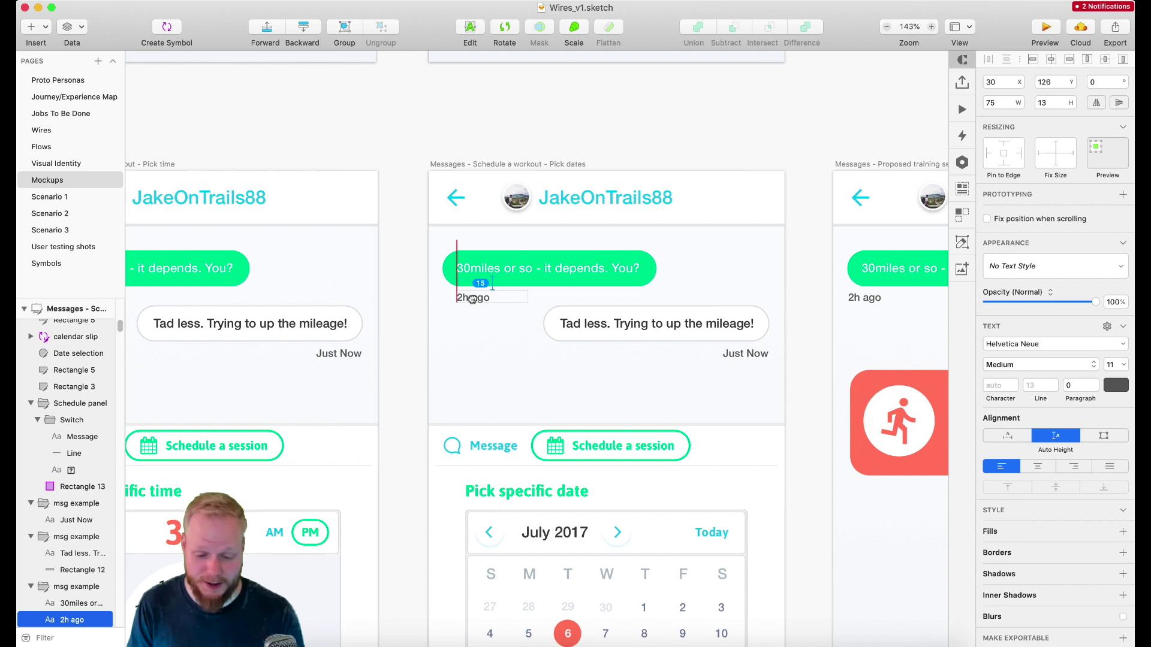
pyautogui.moveTo(472, 299); pyautogui.dragTo(473, 302)
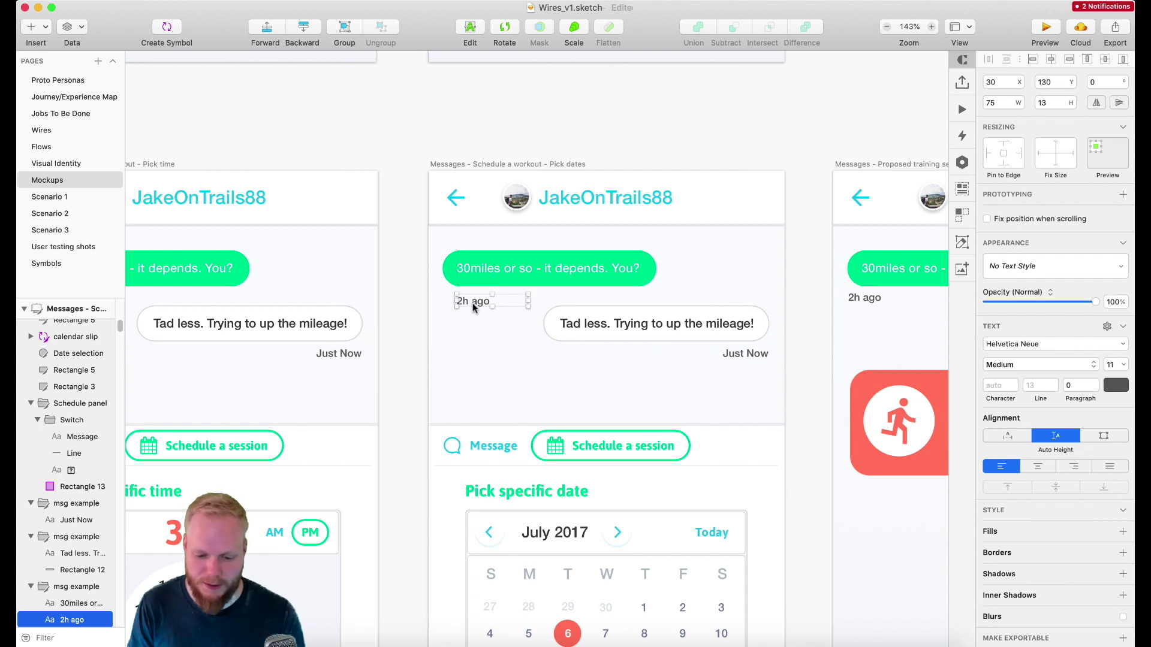
pyautogui.click(430, 355)
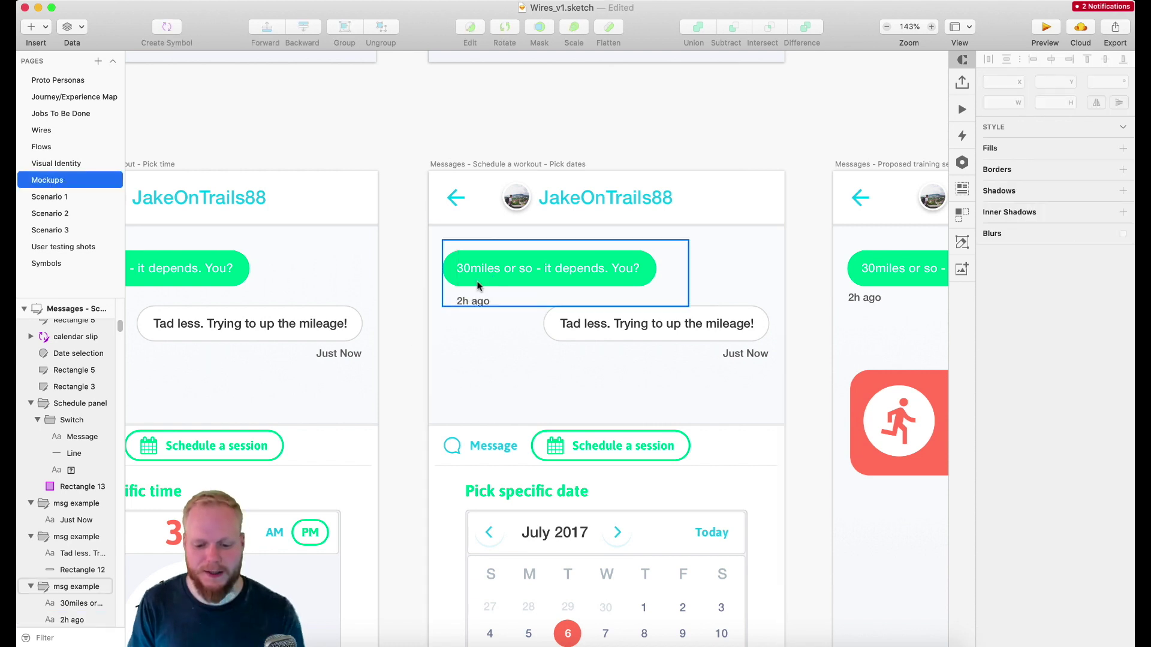
# Step: Try sliding the '2h ago' text left to the bubble's edge, then undo that move
pyautogui.click(475, 301)
pyautogui.doubleClick(480, 300)
pyautogui.moveTo(479, 300); pyautogui.dragTo(464, 299)
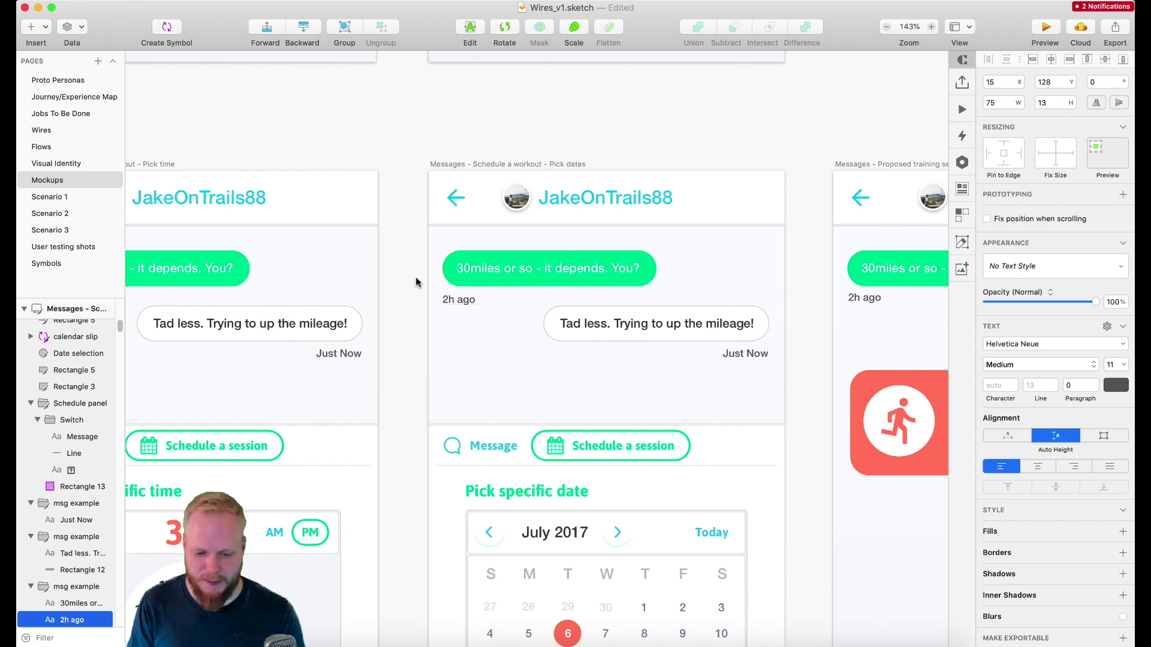
pyautogui.click(460, 299)
pyautogui.click(455, 298)
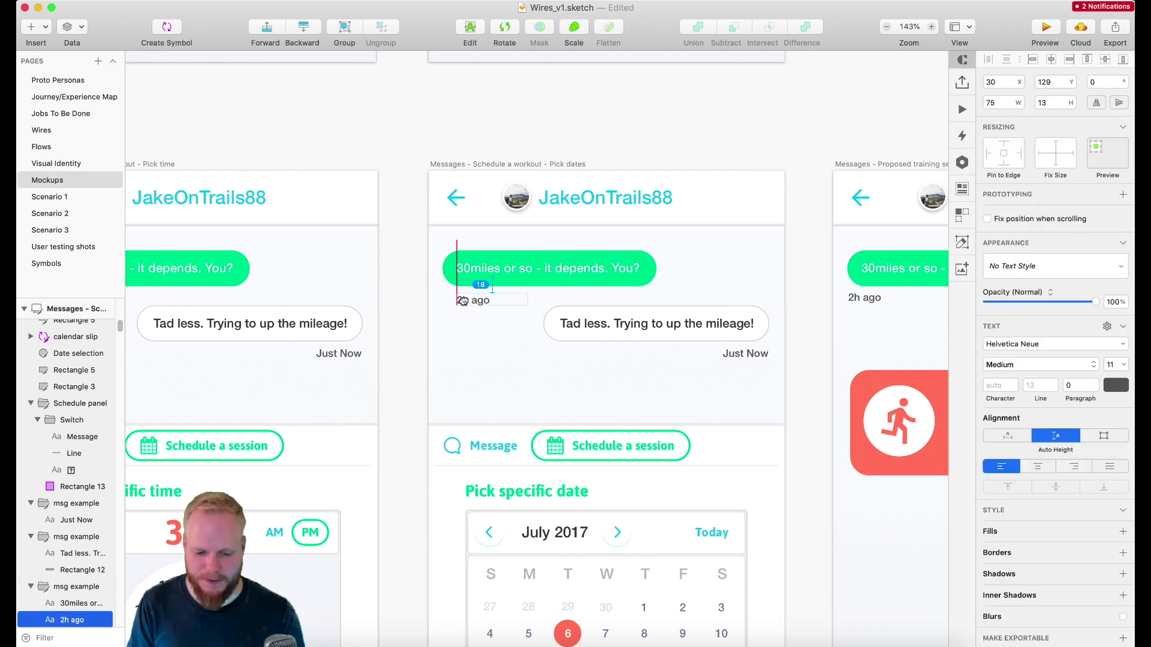
pyautogui.press('super+z')
pyautogui.click(412, 293)
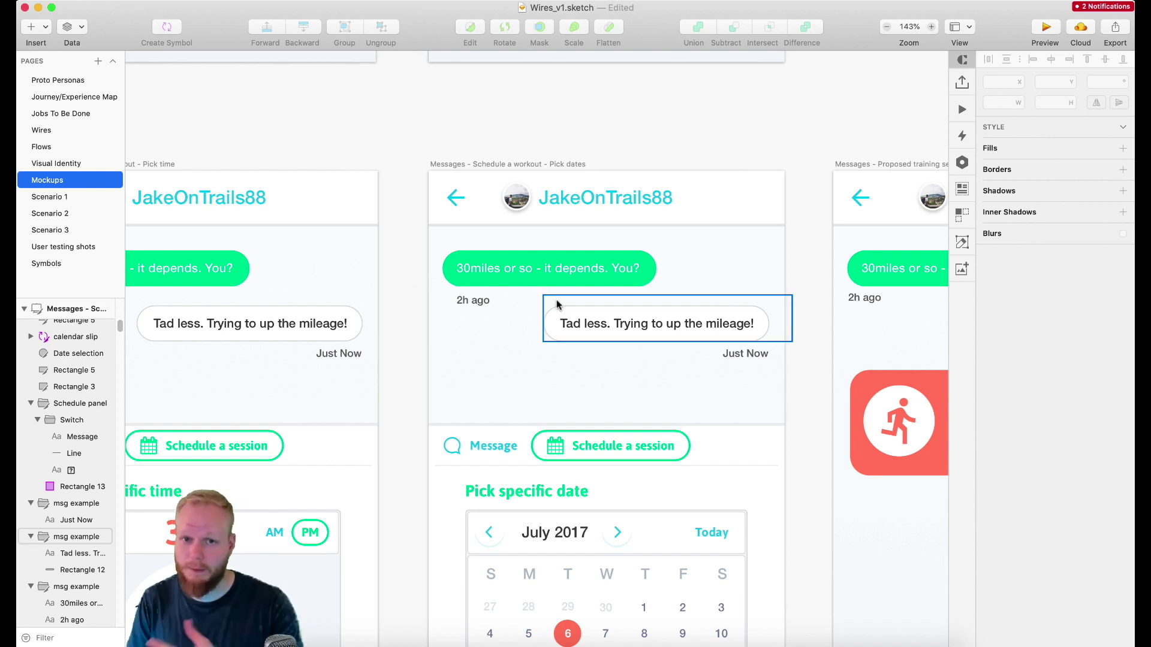
# Step: Align '2h ago' to the bubble's left edge and left-align the JakeOnTrails88 header name
pyautogui.click(473, 301)
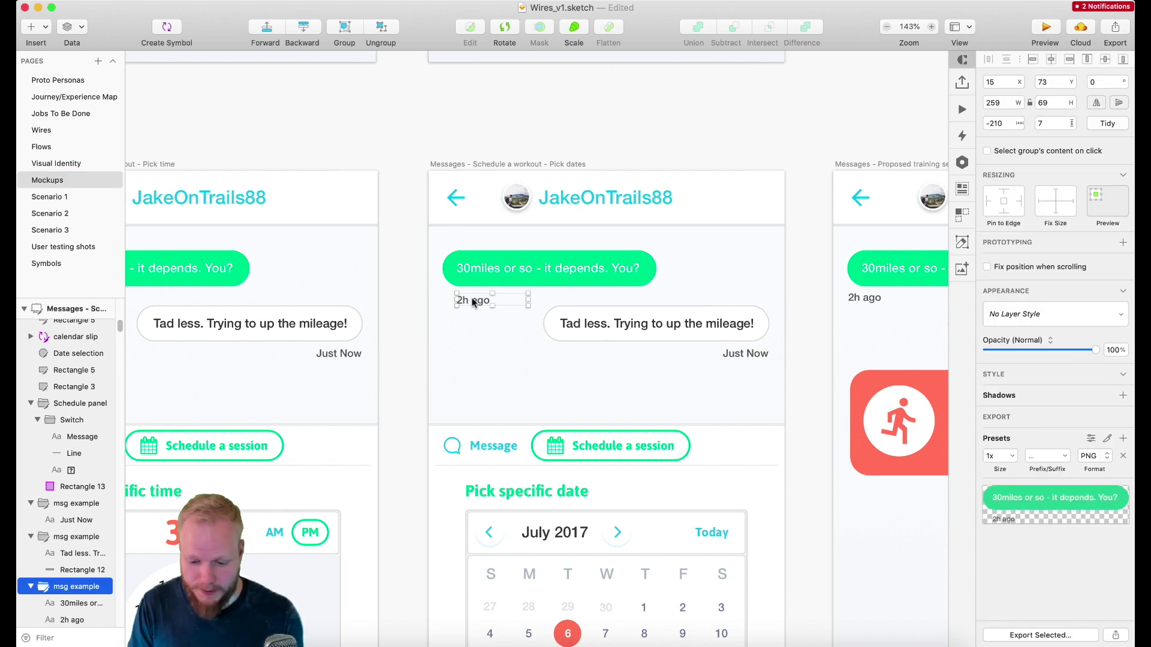
pyautogui.moveTo(473, 302); pyautogui.dragTo(464, 301)
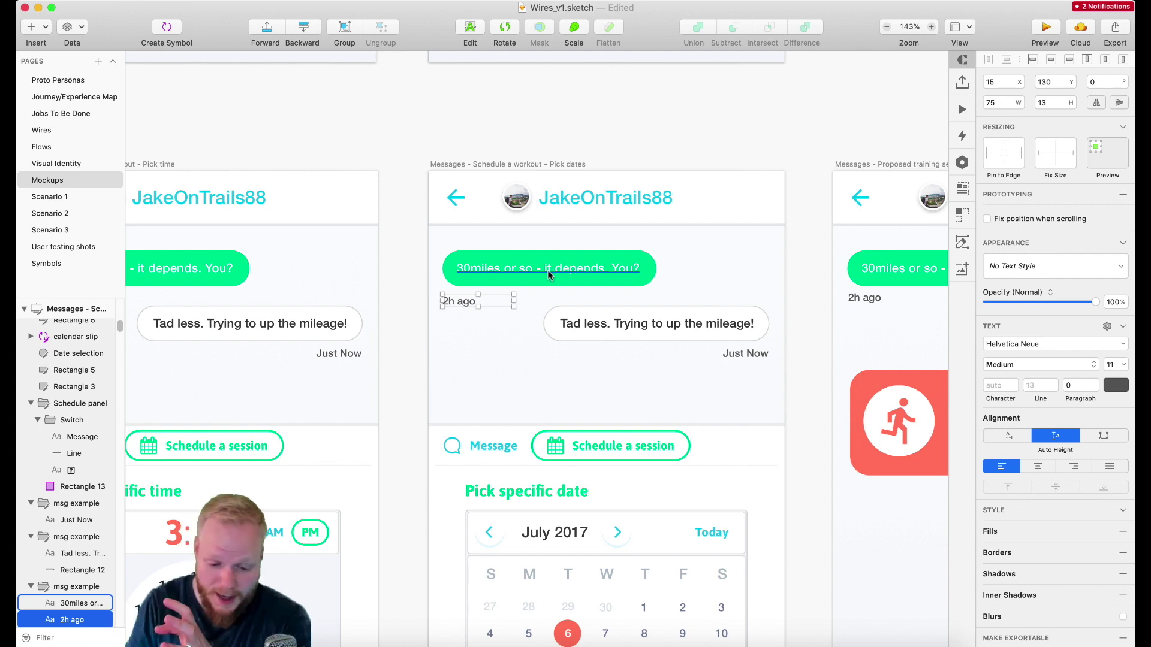
pyautogui.click(454, 199)
pyautogui.doubleClick(453, 200)
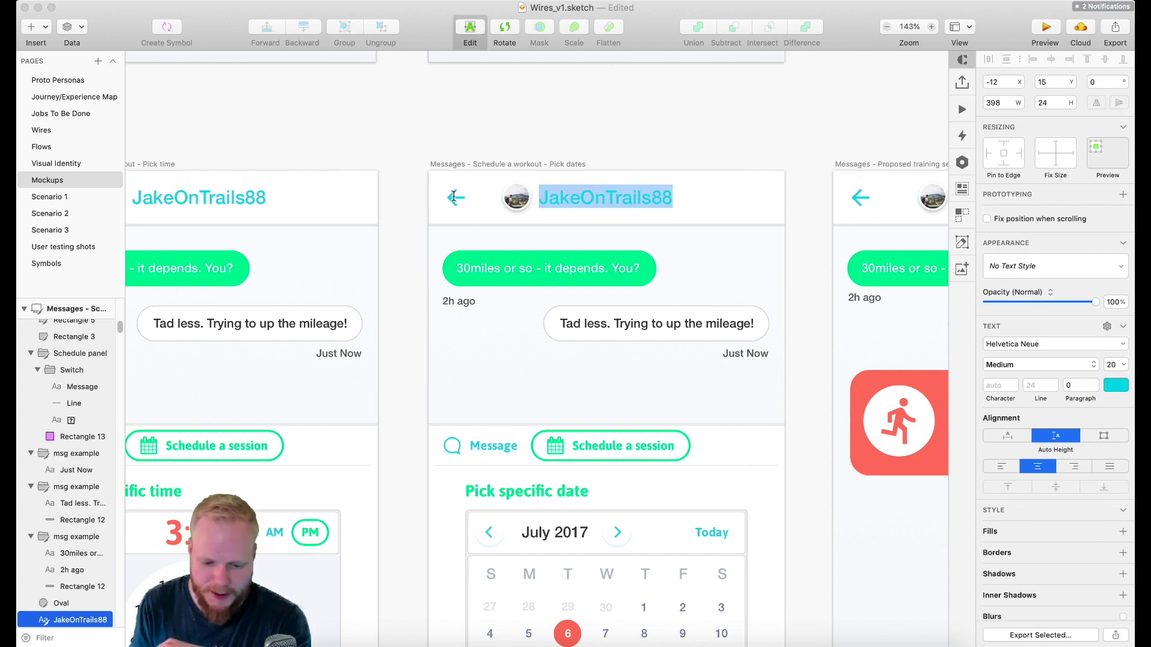
pyautogui.press('Escape')
pyautogui.moveTo(417, 196); pyautogui.dragTo(543, 197)
pyautogui.click(1000, 466)
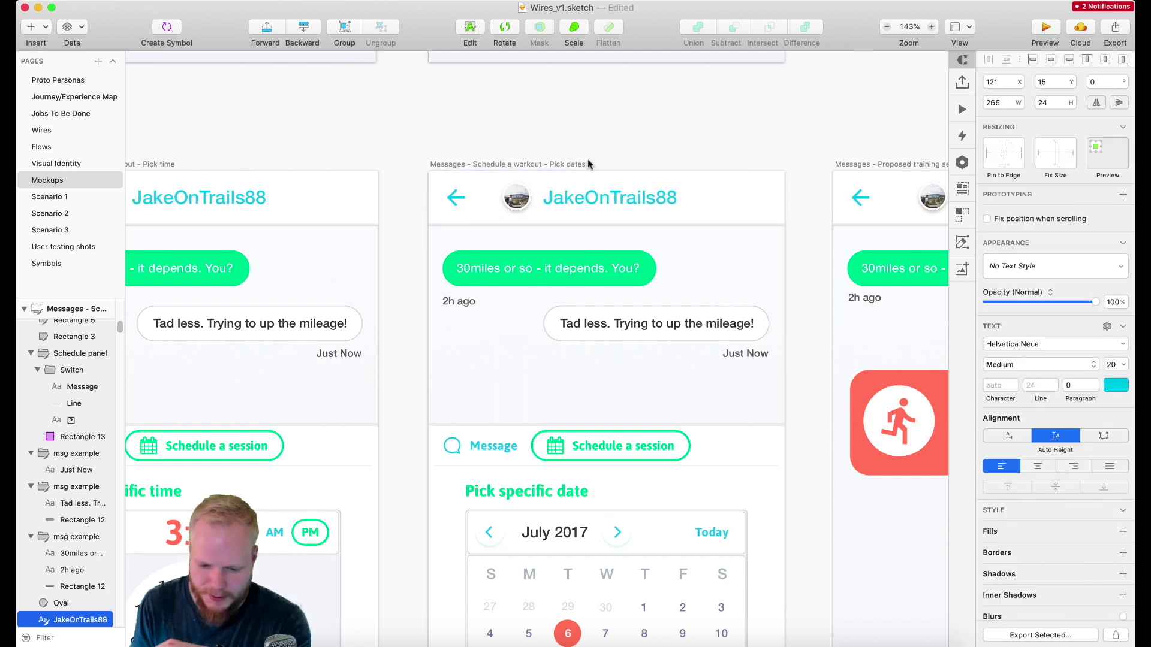
pyautogui.press('Escape')
# Step: Nudge the 30miles message bubble group slightly to the right
pyautogui.click(455, 197)
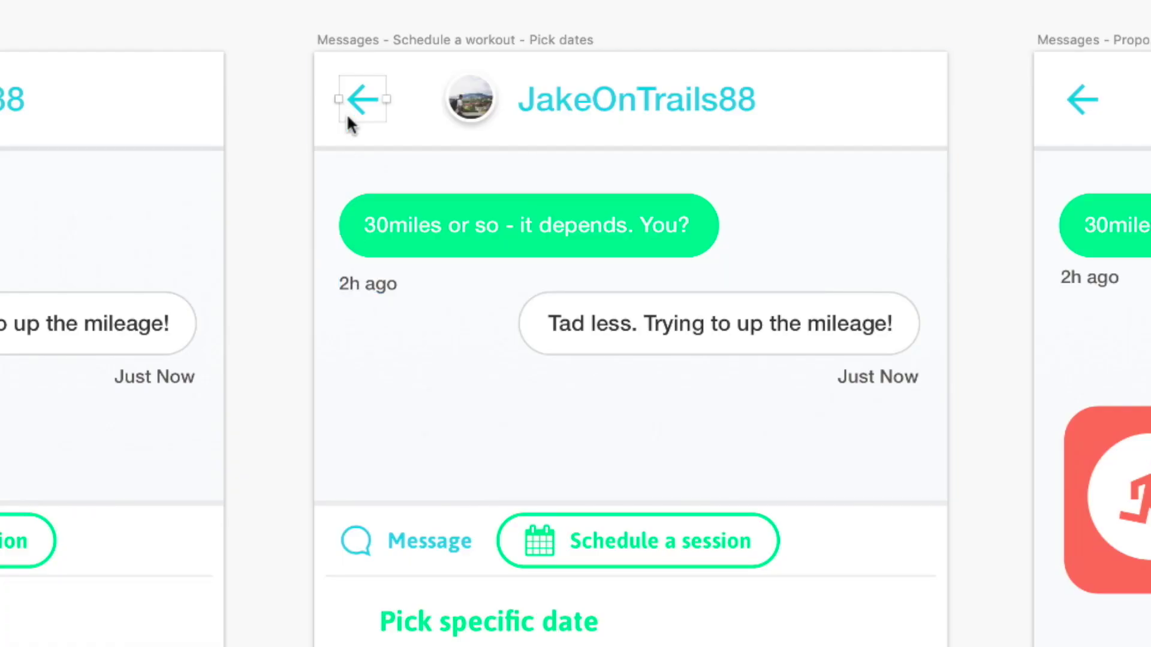
pyautogui.click(359, 217)
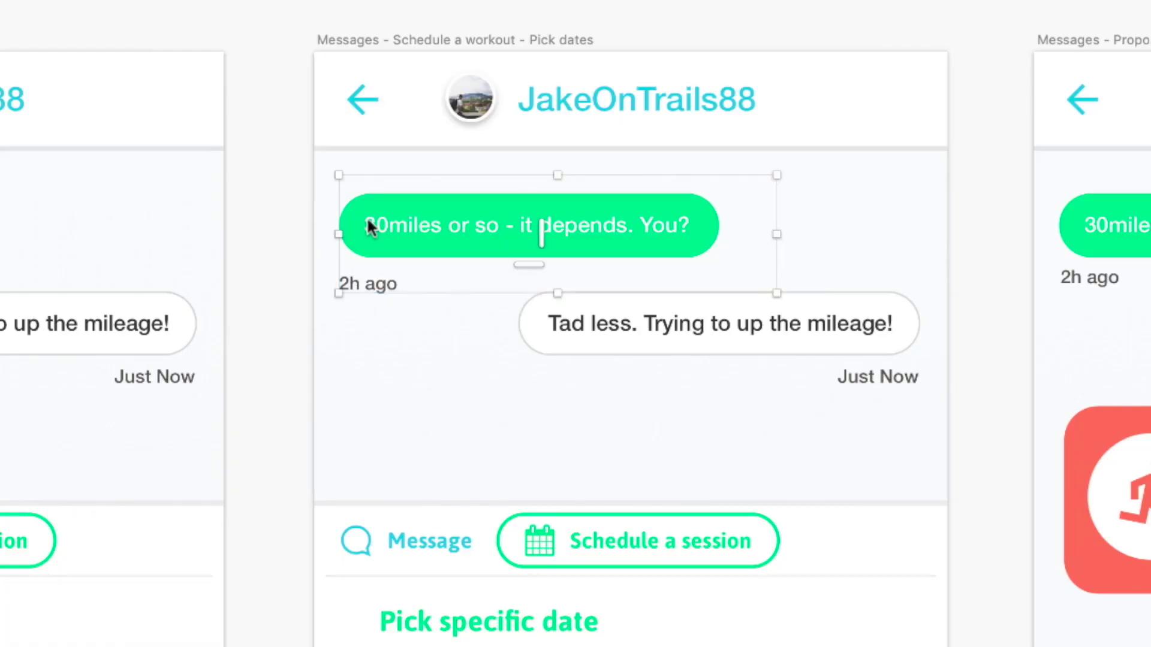
pyautogui.moveTo(369, 220); pyautogui.dragTo(376, 223)
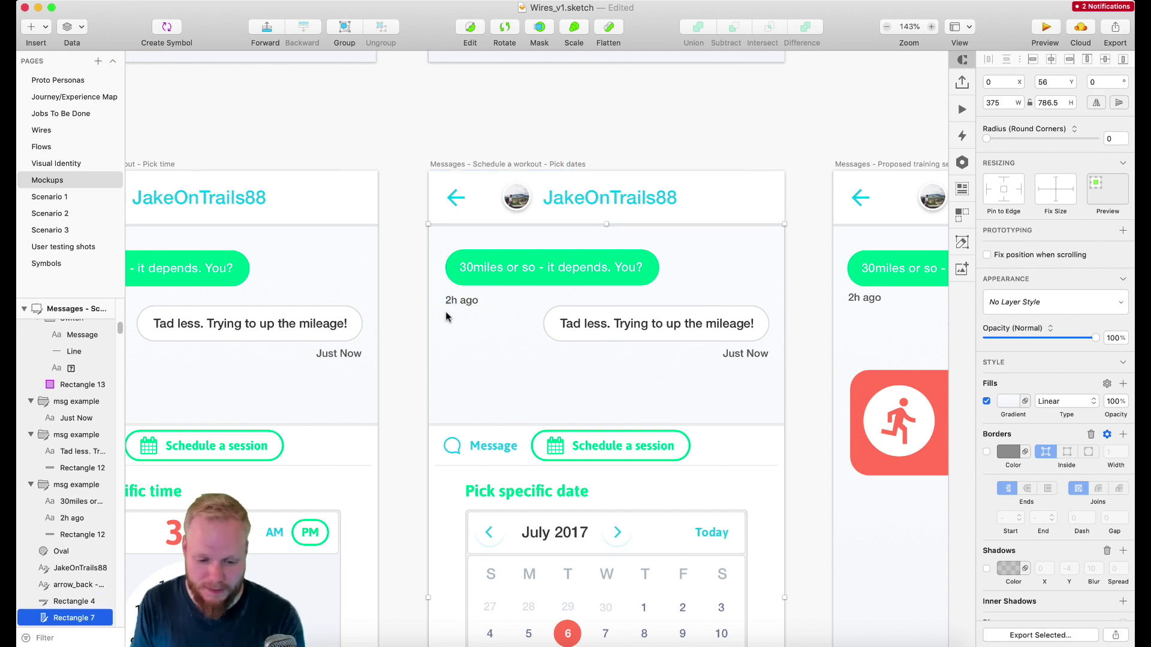
pyautogui.scroll(-1, 456, 203)
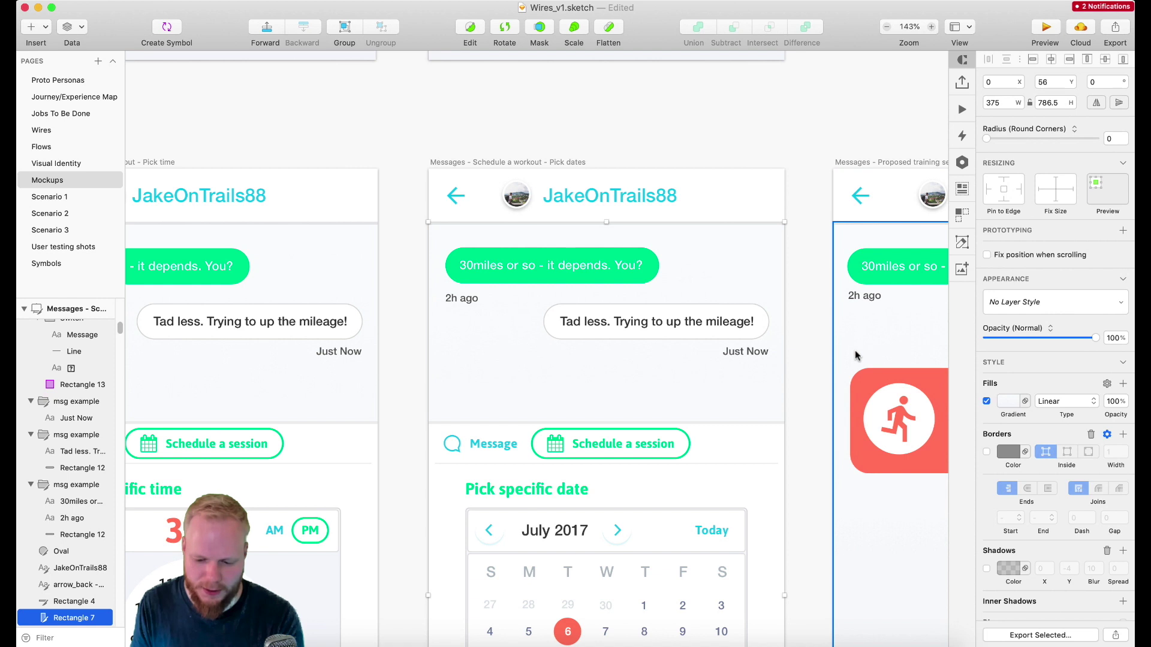
pyautogui.hscroll(5, 779, 240)
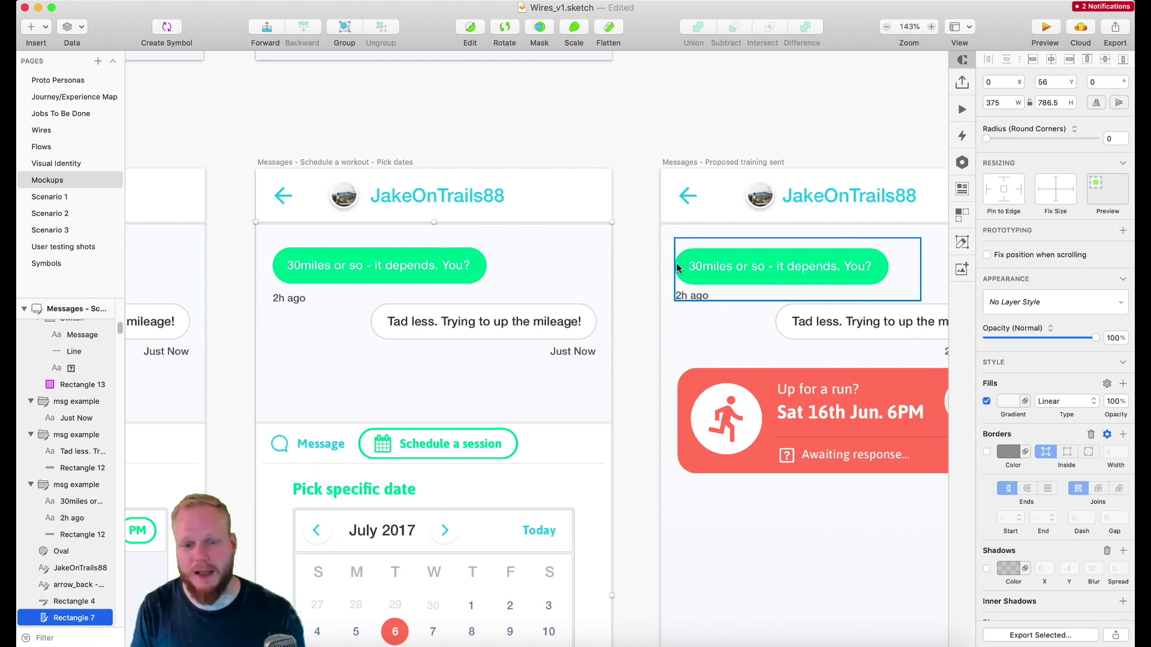
pyautogui.scroll(-2, 313, 352)
pyautogui.hscroll(-2, 346, 388)
pyautogui.hscroll(-3, 346, 388)
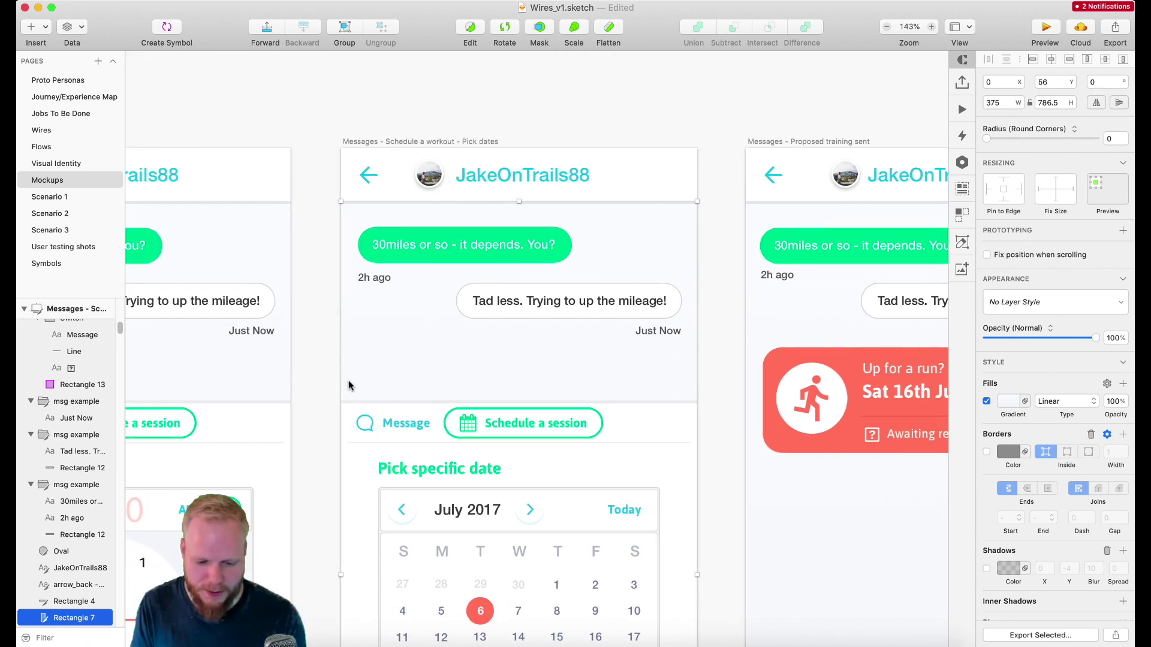
pyautogui.click(389, 273)
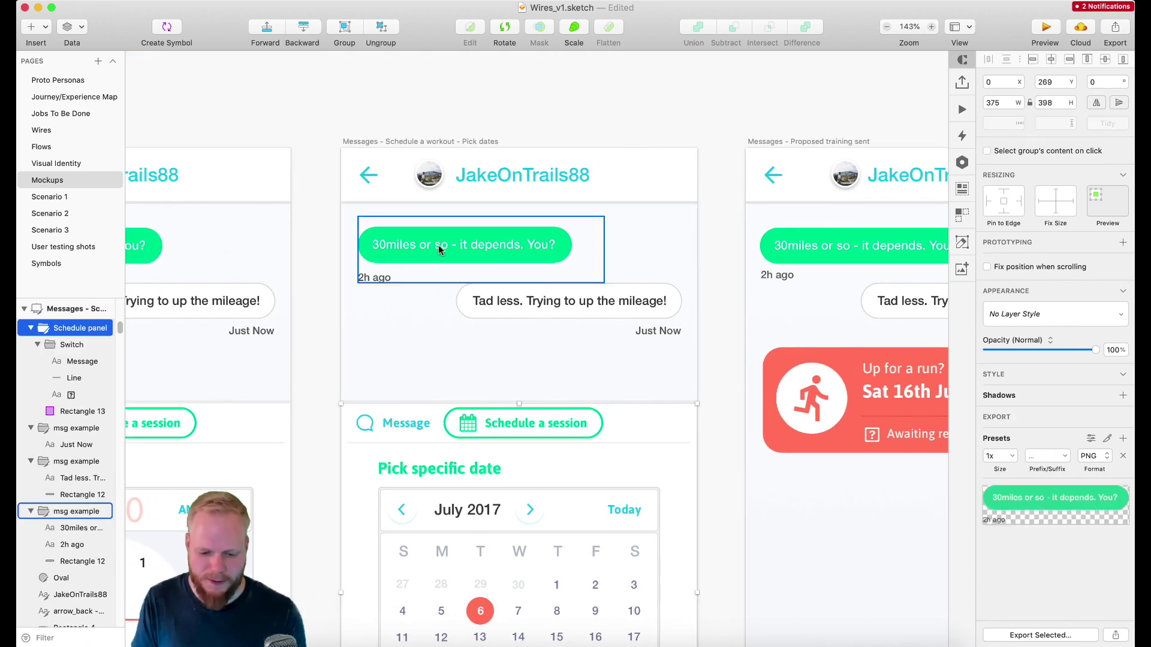
pyautogui.click(541, 302)
pyautogui.click(414, 246)
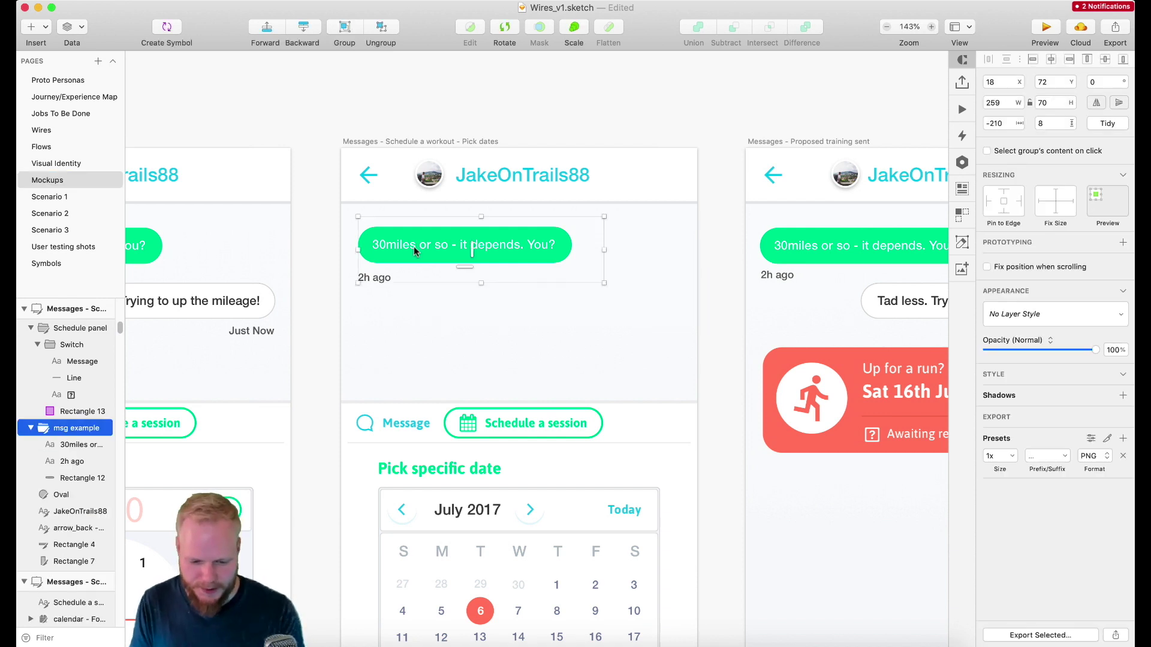
# Step: Duplicate the green 30miles message group and place the copy 21 px below the original
pyautogui.press('super+d')
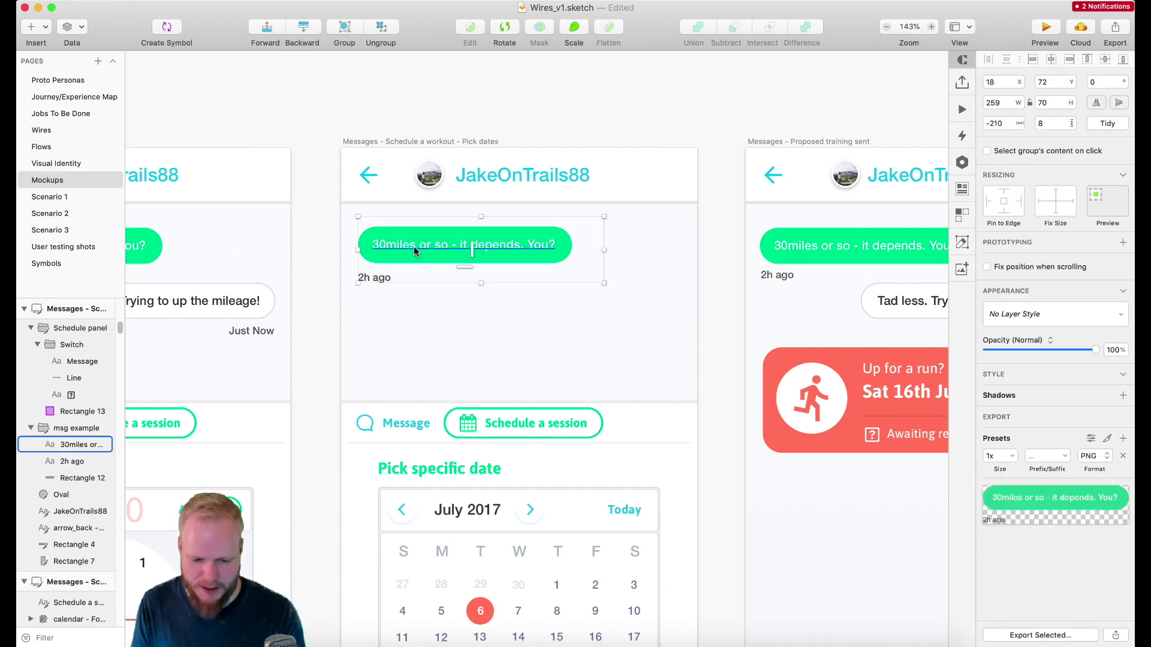
pyautogui.moveTo(422, 244); pyautogui.dragTo(425, 257)
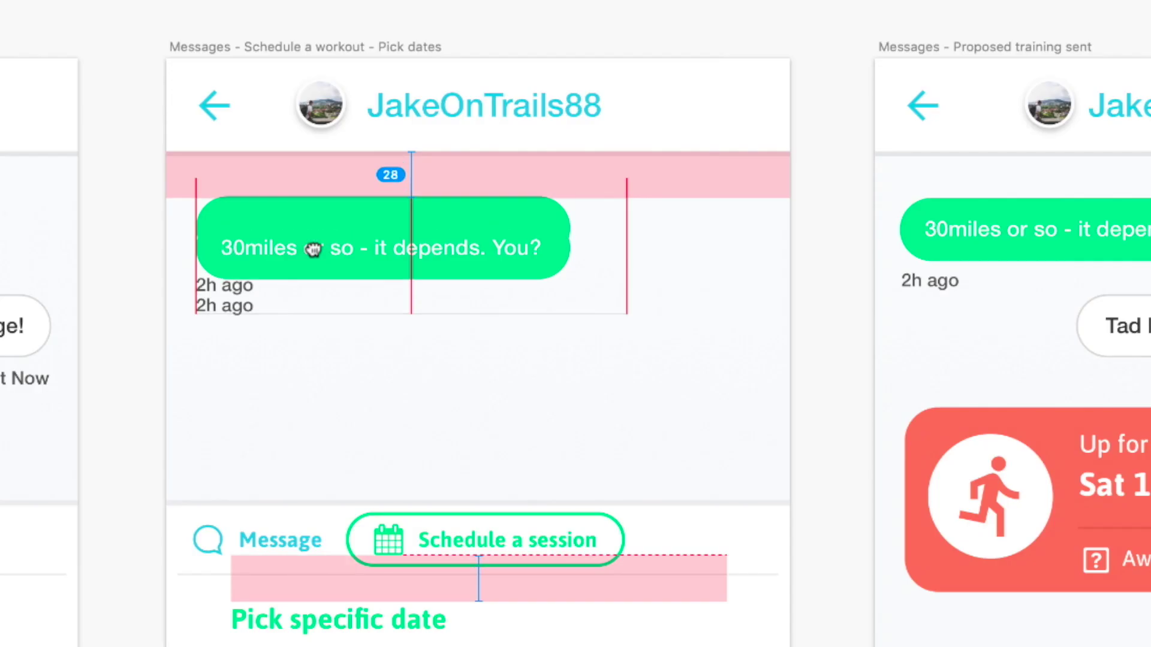
pyautogui.moveTo(313, 250)
pyautogui.mouseDown()
pyautogui.moveTo(313, 265)
pyautogui.moveTo(313, 248)
pyautogui.mouseUp()
pyautogui.moveTo(313, 248); pyautogui.dragTo(315, 370)
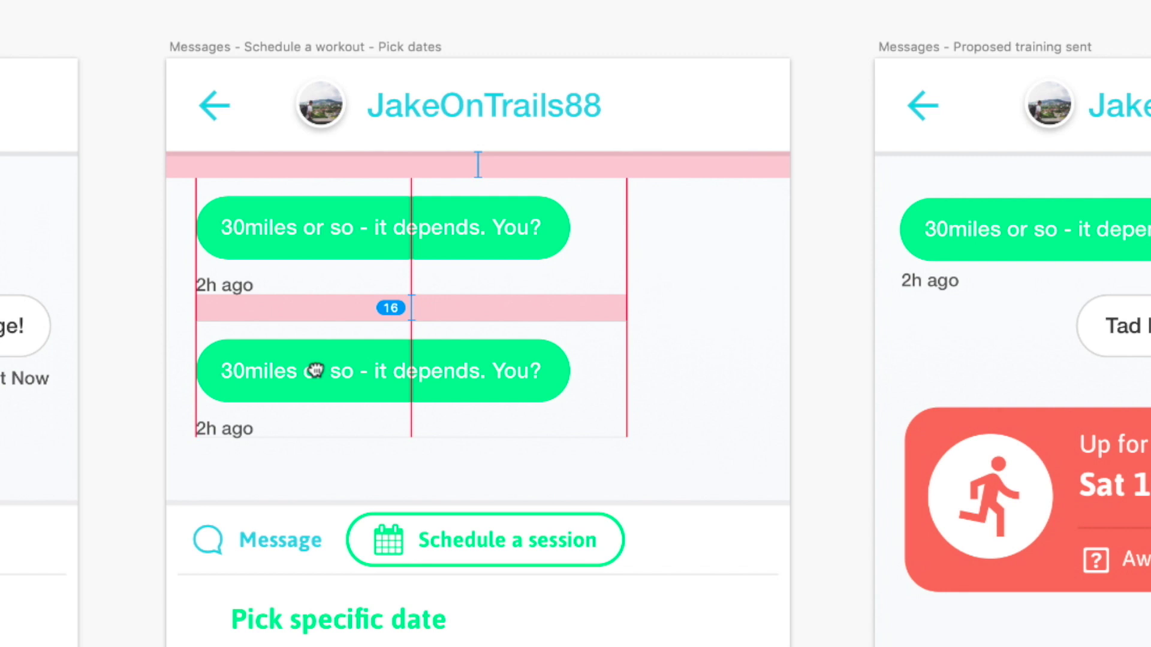
pyautogui.moveTo(315, 371); pyautogui.dragTo(313, 382)
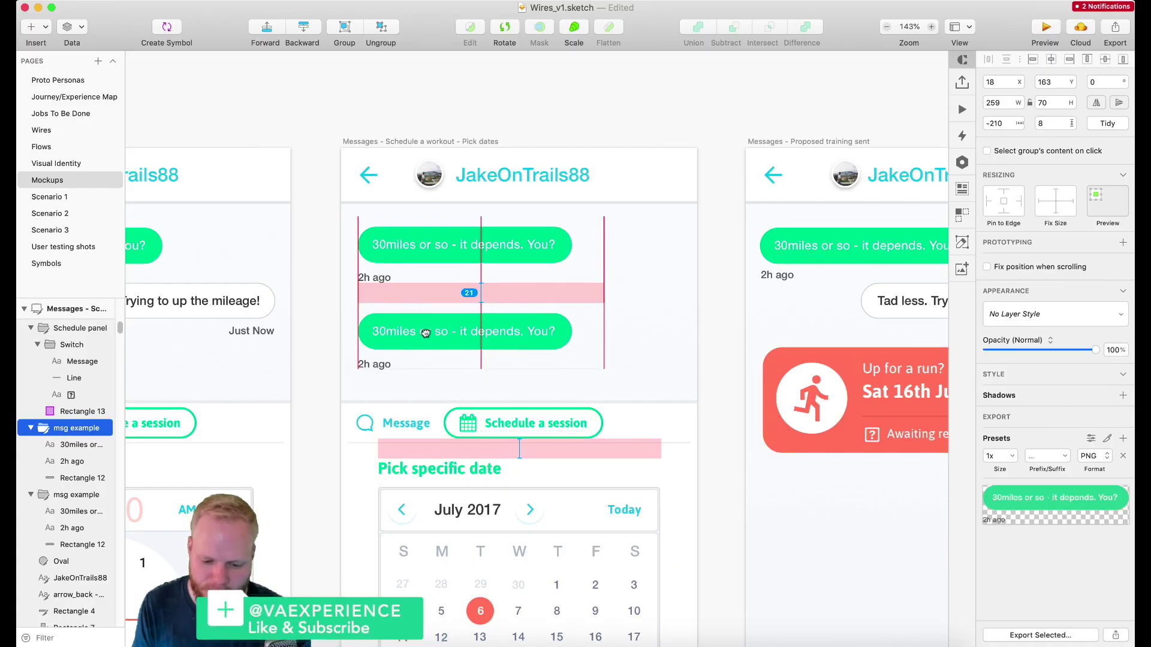
pyautogui.moveTo(426, 333); pyautogui.dragTo(425, 333)
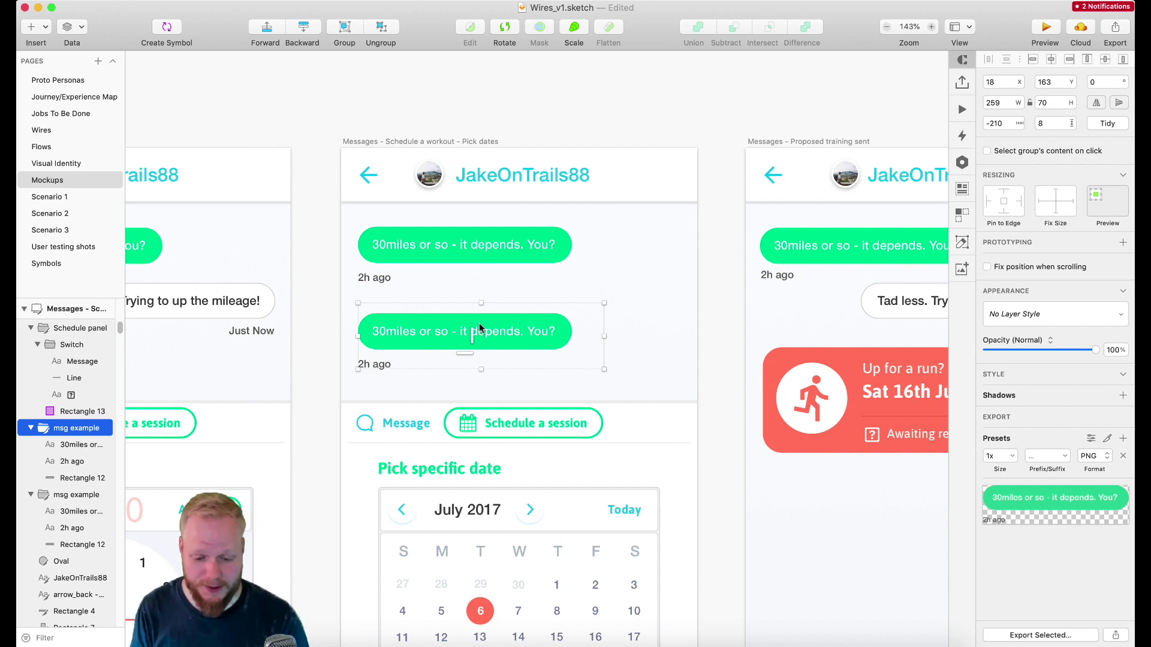
# Step: Undo to remove the duplicate bubble and bring back the grey 'up the mileage!' reply
pyautogui.press('super+z')
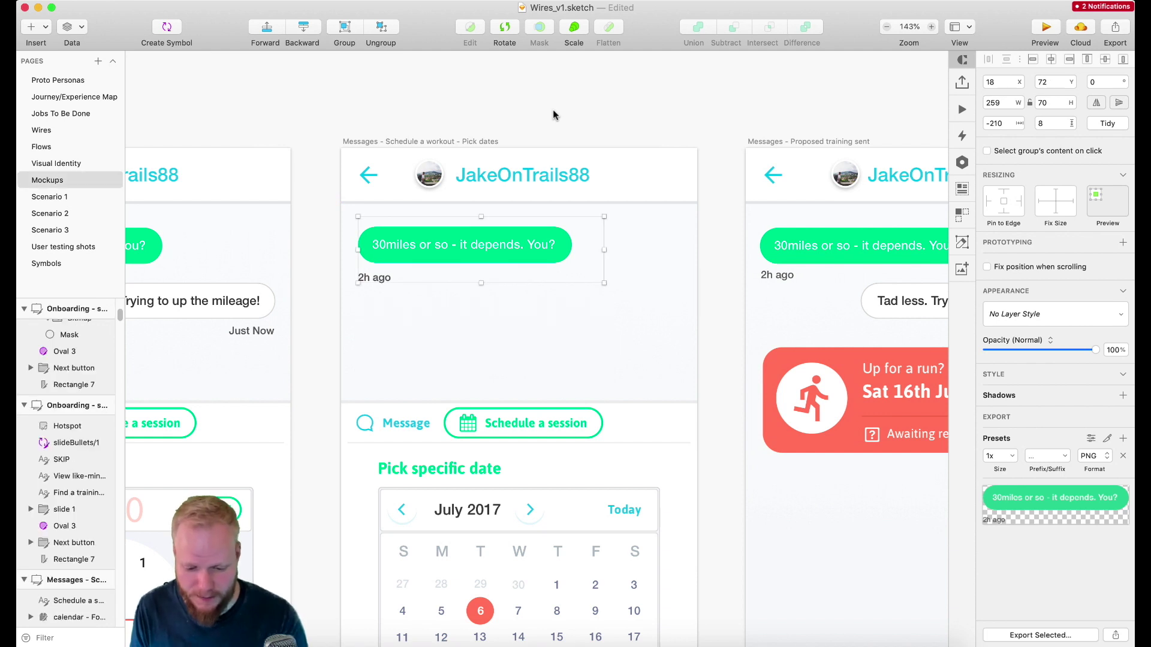
pyautogui.press('super+z')
pyautogui.press('super+z')
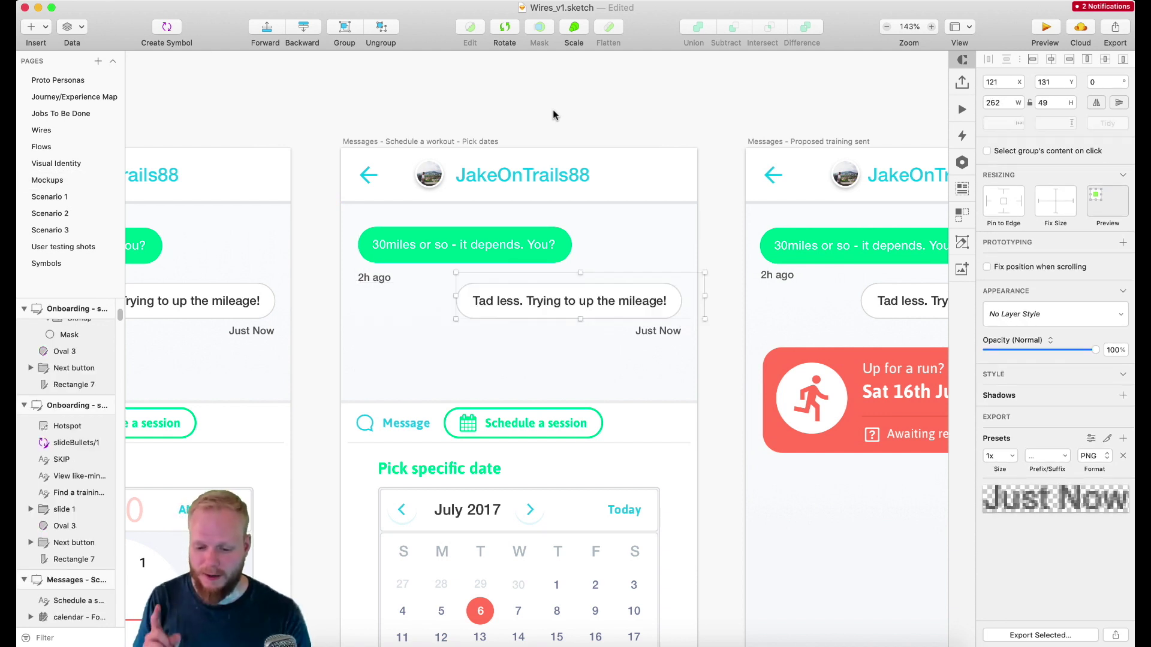
pyautogui.click(553, 109)
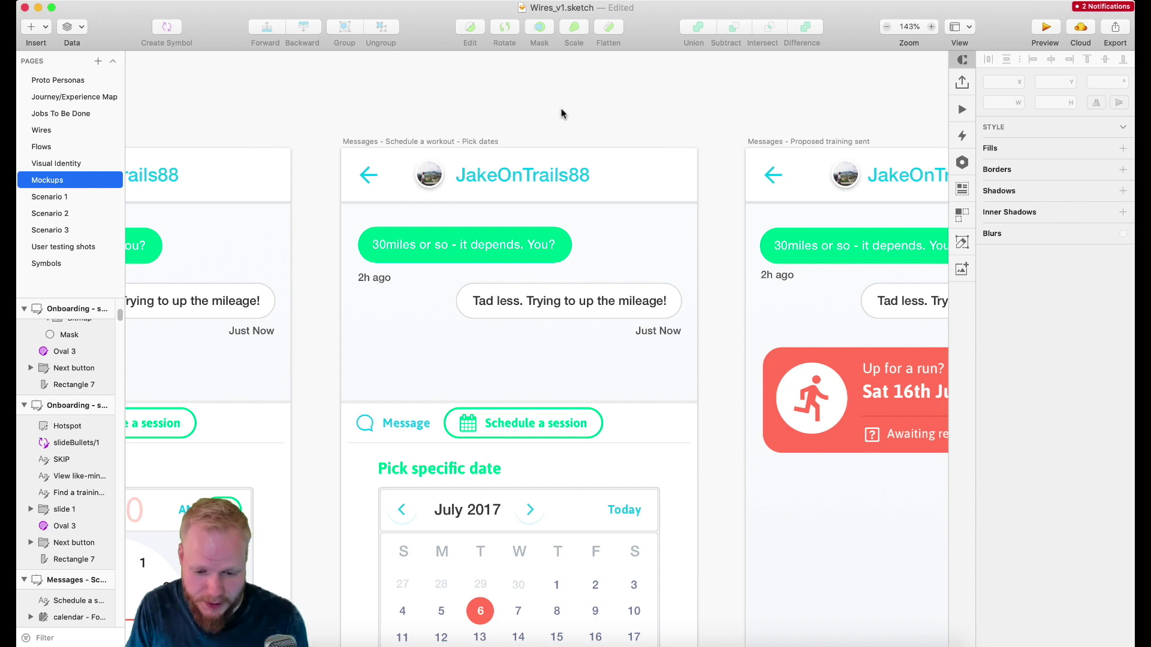
pyautogui.click(454, 1)
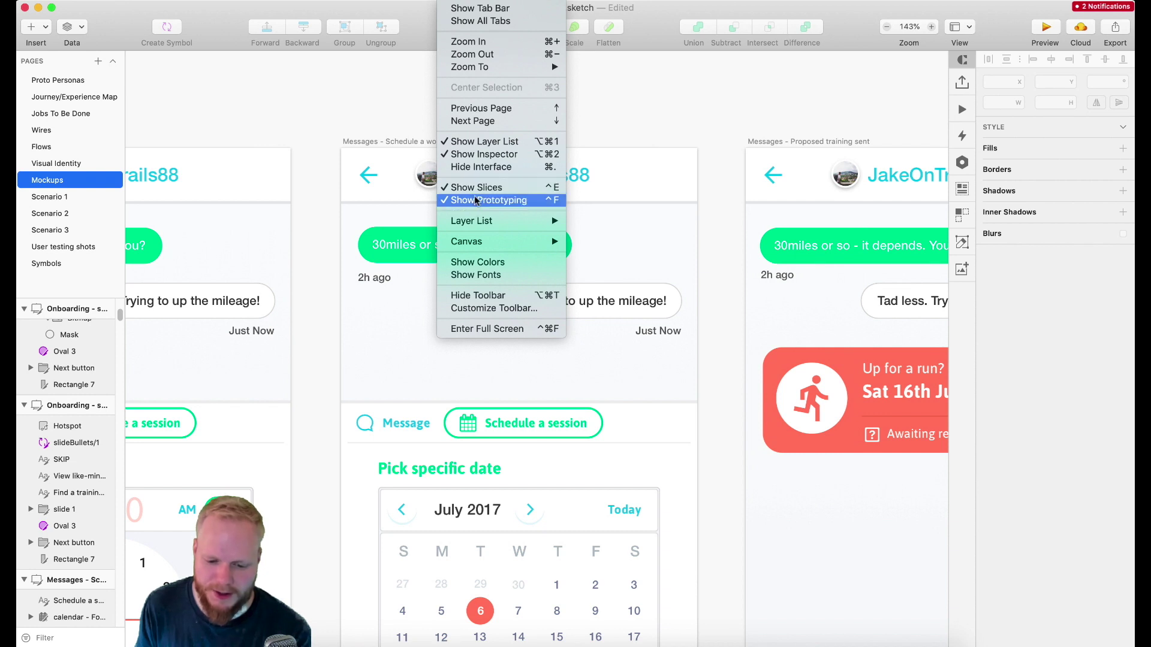
# Step: Enable Show Pixel Grid on Zoom from the View > Canvas submenu
pyautogui.moveTo(480, 221)
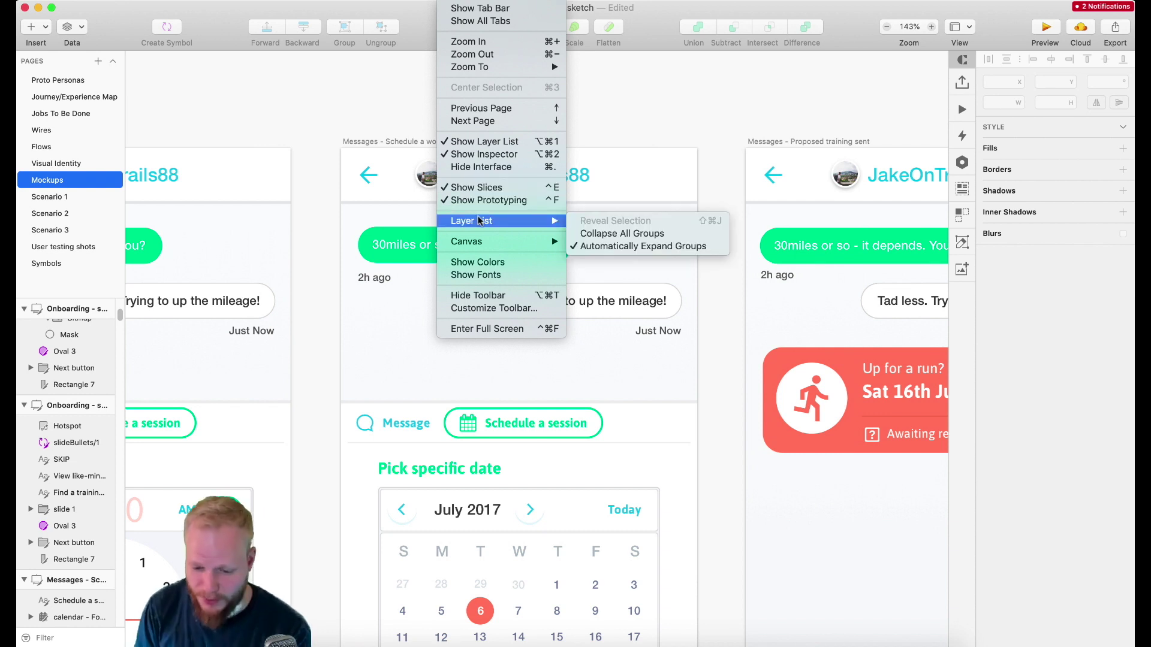
pyautogui.moveTo(483, 242)
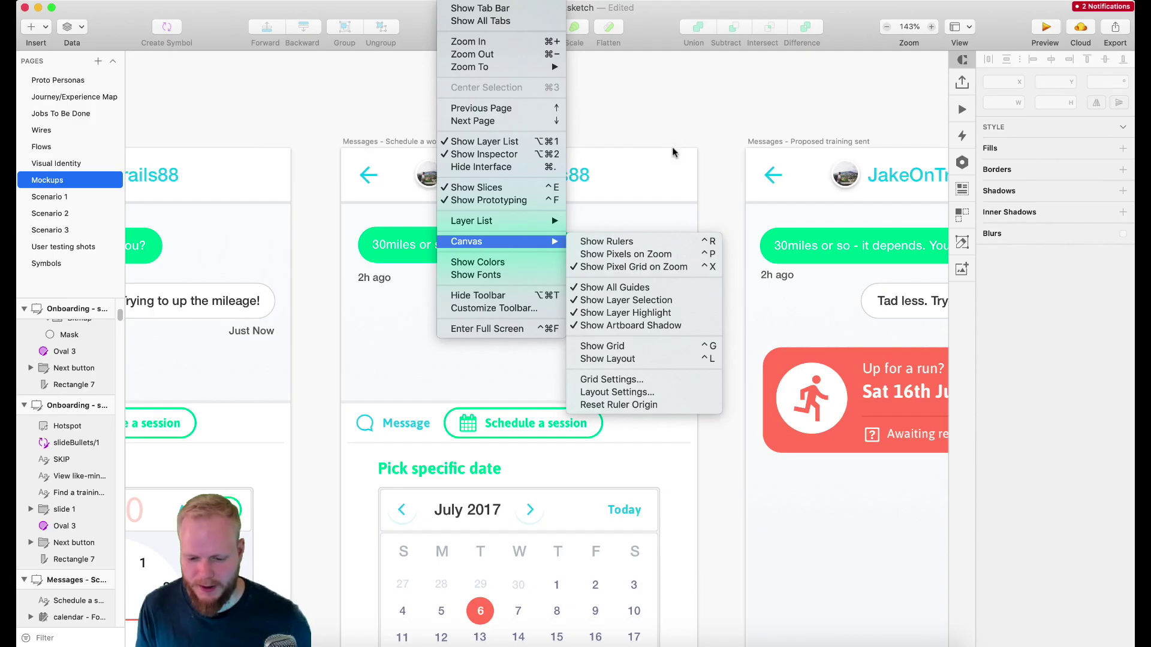
pyautogui.click(639, 304)
# Step: Zoom in on the reply and select the 'Tad less. Trying to up the mileage!' group
pyautogui.hscroll(-3, 541, 228)
pyautogui.scroll(15, 539, 240)
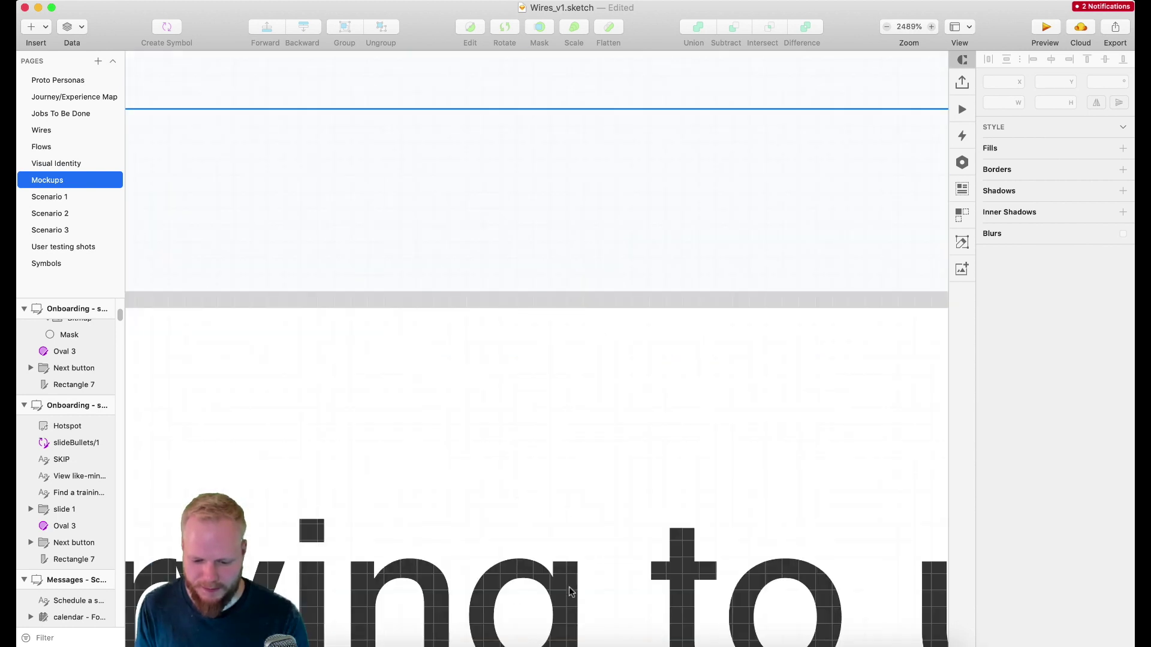
pyautogui.scroll(-4, 694, 461)
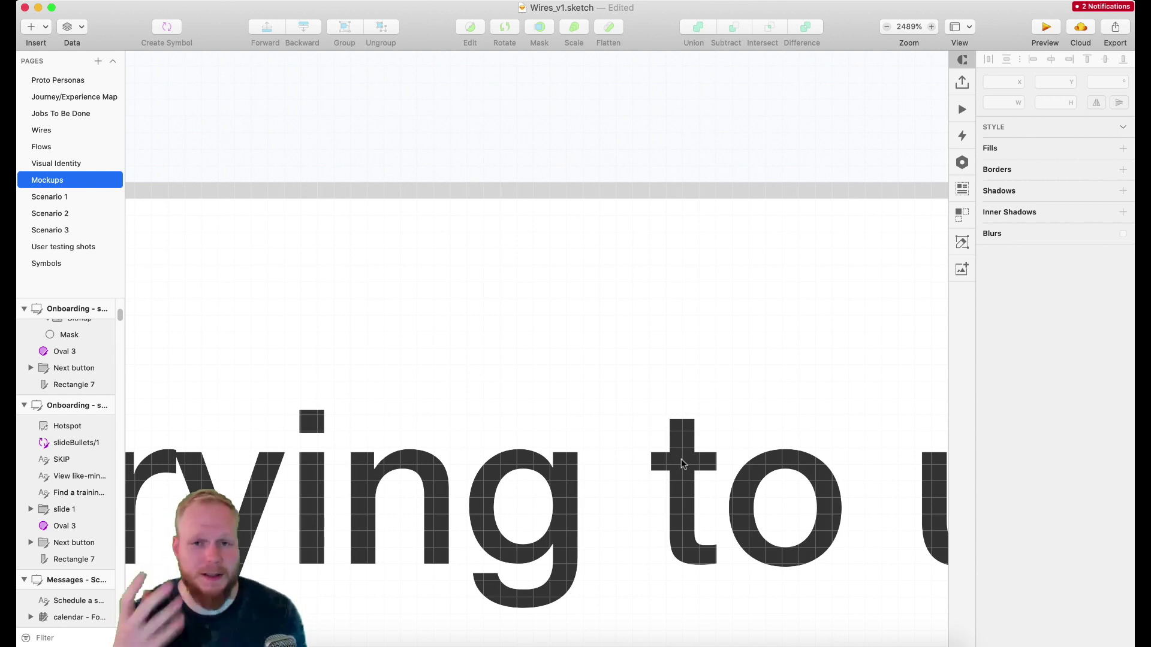
pyautogui.scroll(-1, 681, 462)
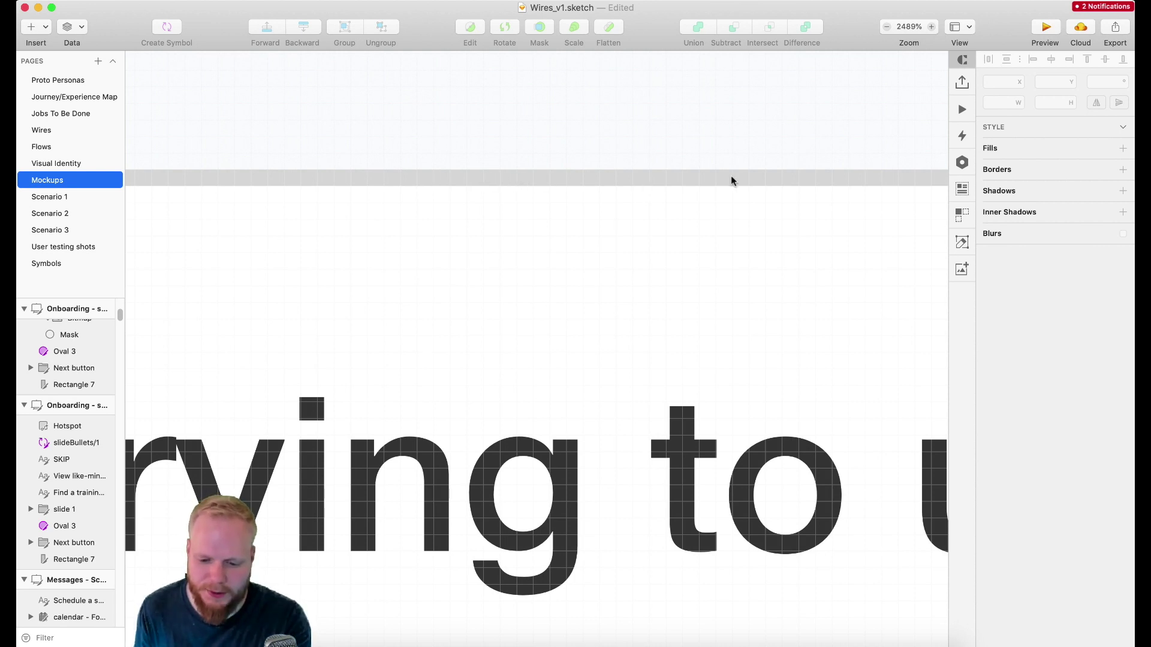
pyautogui.click(634, 181)
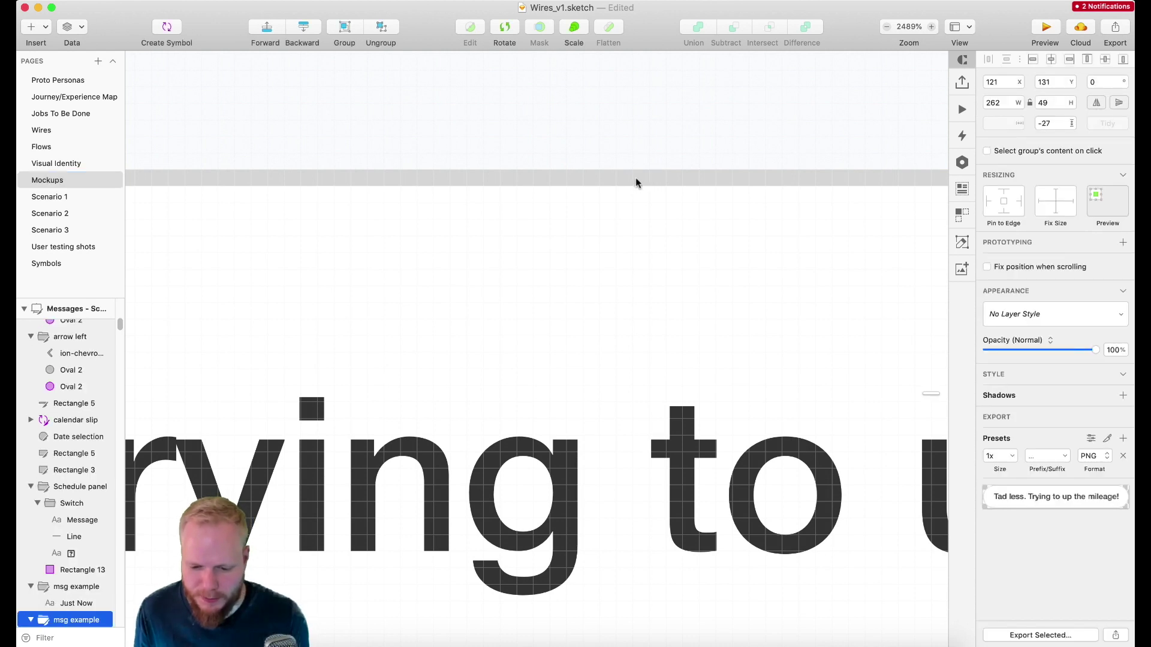
# Step: Set the reply's background rectangle (Rectangle 12) to Y 142.5
pyautogui.doubleClick(635, 178)
pyautogui.doubleClick(611, 178)
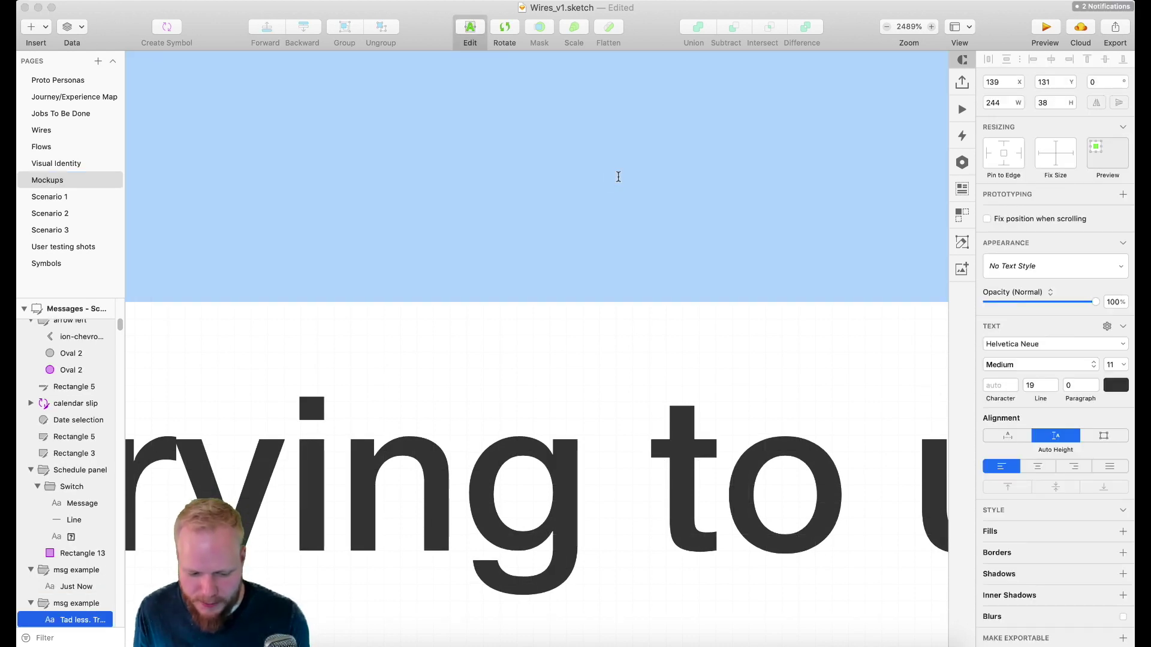
pyautogui.click(490, 223)
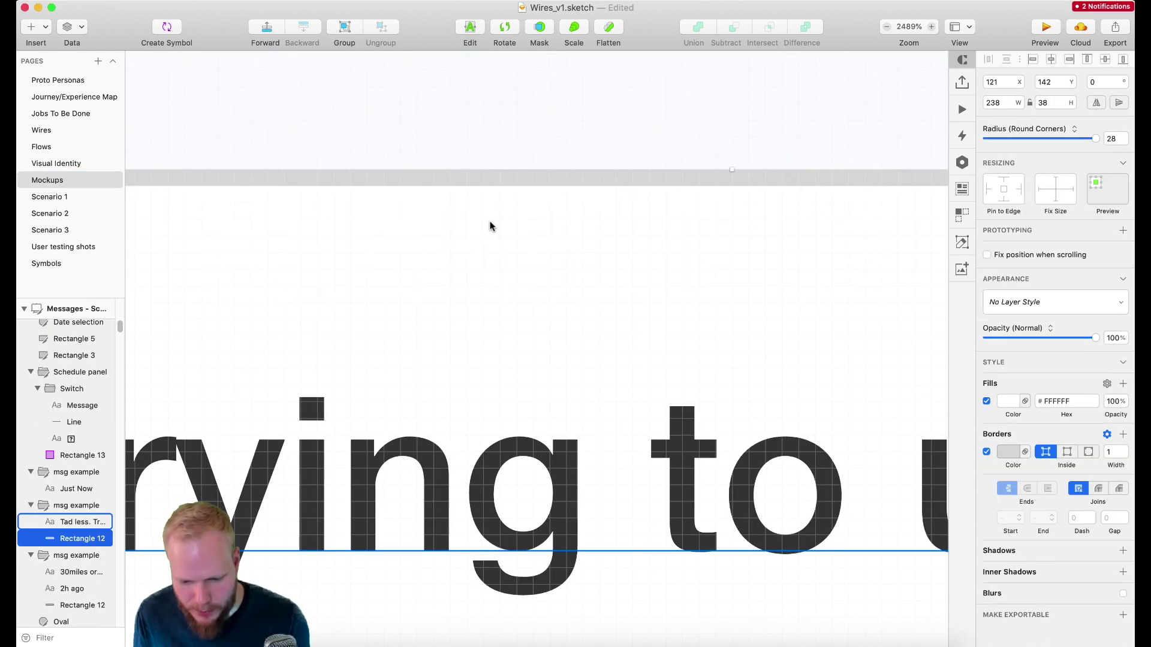
pyautogui.click(1042, 82)
pyautogui.write('.5')
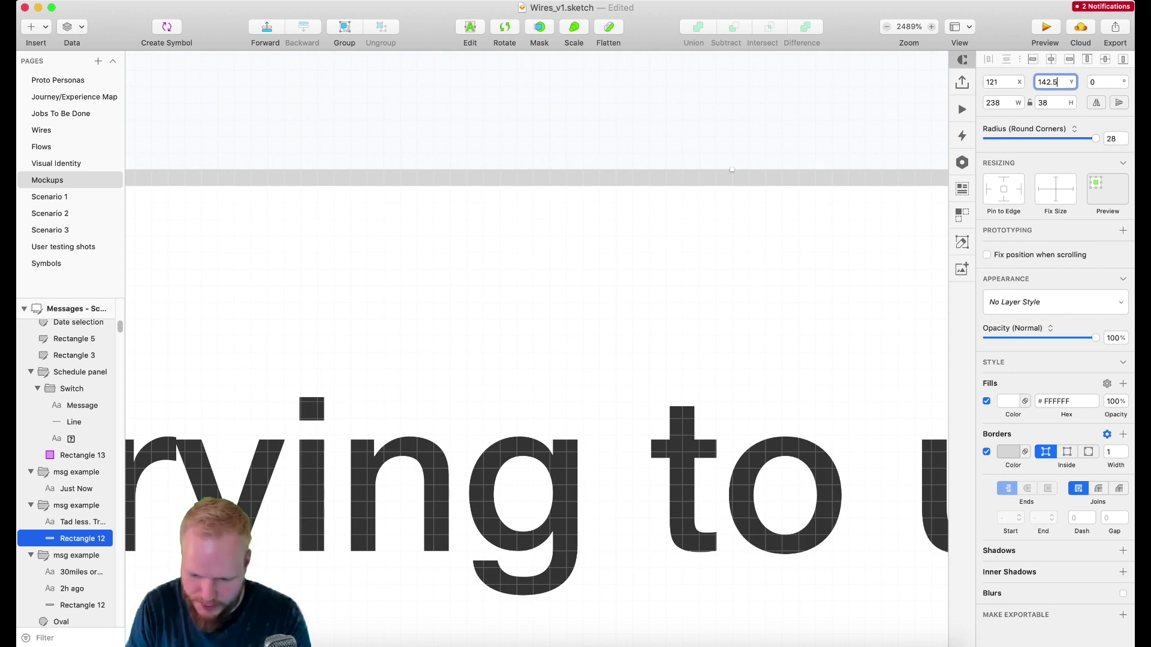
pyautogui.press('Return')
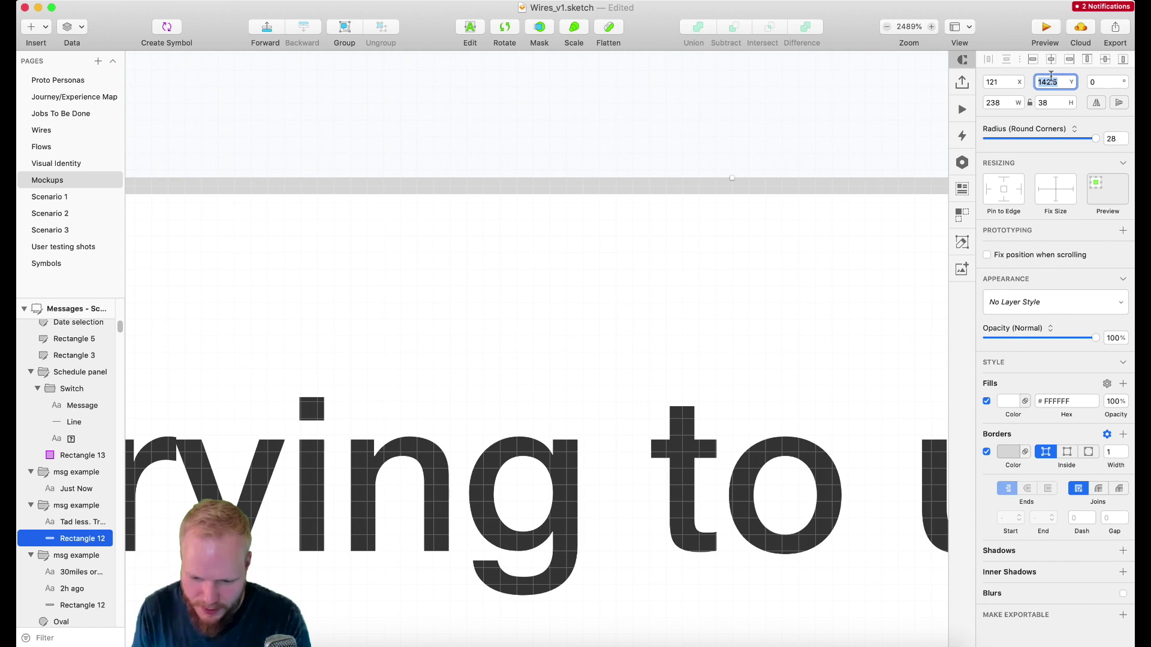
pyautogui.click(771, 124)
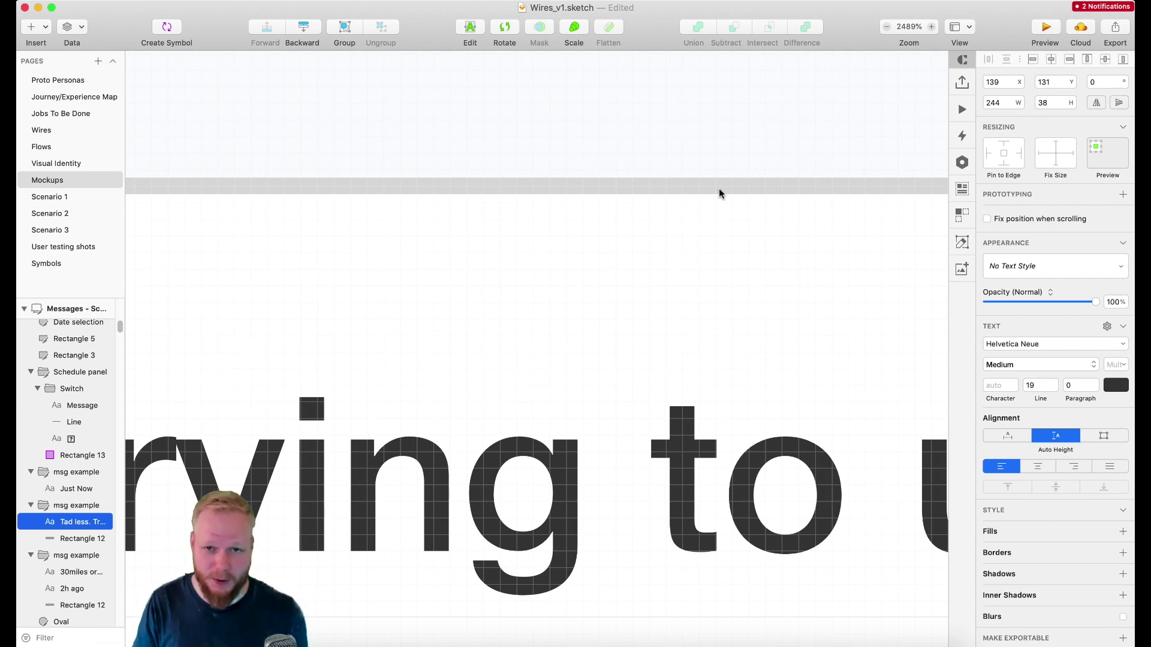
pyautogui.scroll(-10, 640, 198)
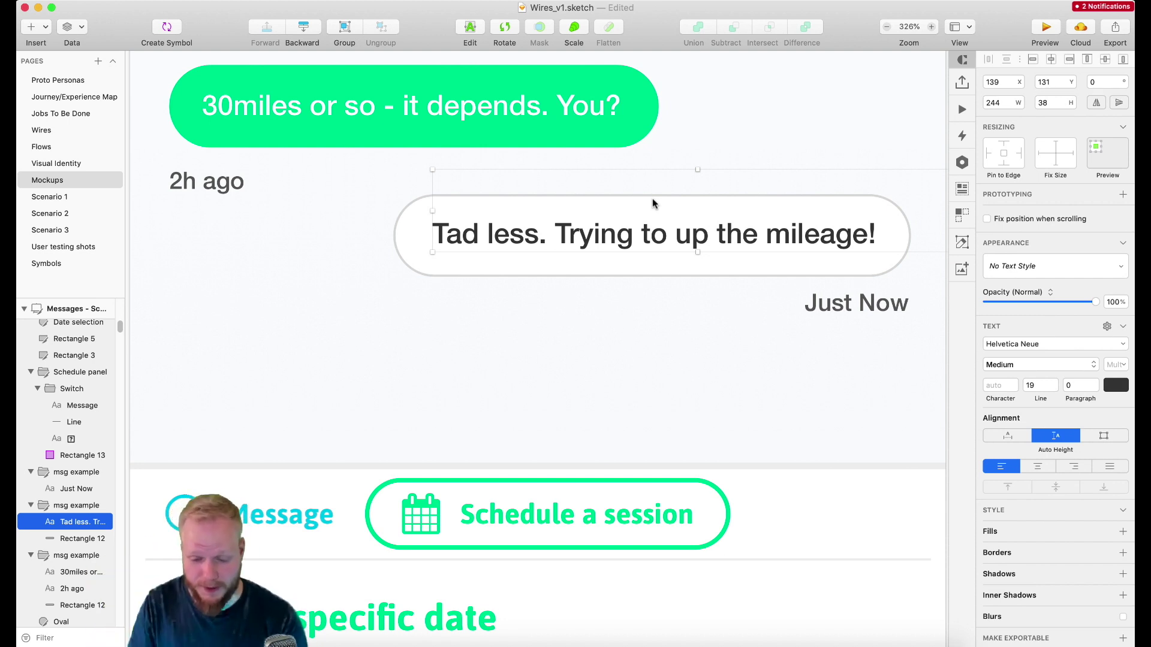
# Step: Enable Show Rulers under View > Canvas so the rulers frame the reply text
pyautogui.click(420, 0)
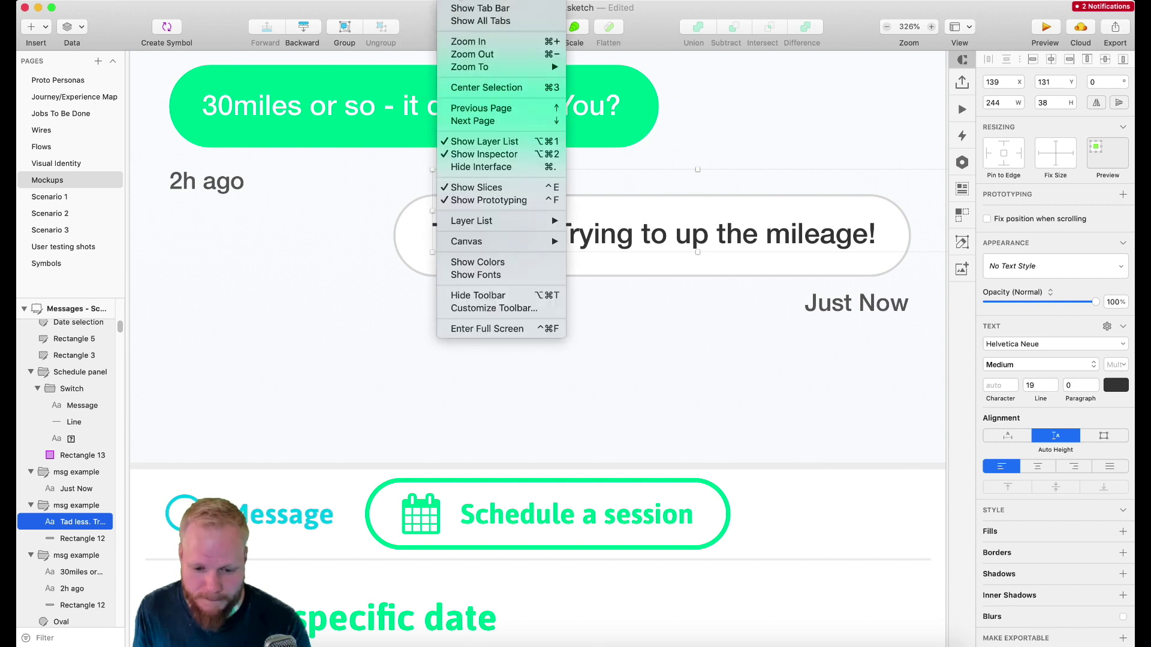
pyautogui.moveTo(547, 243)
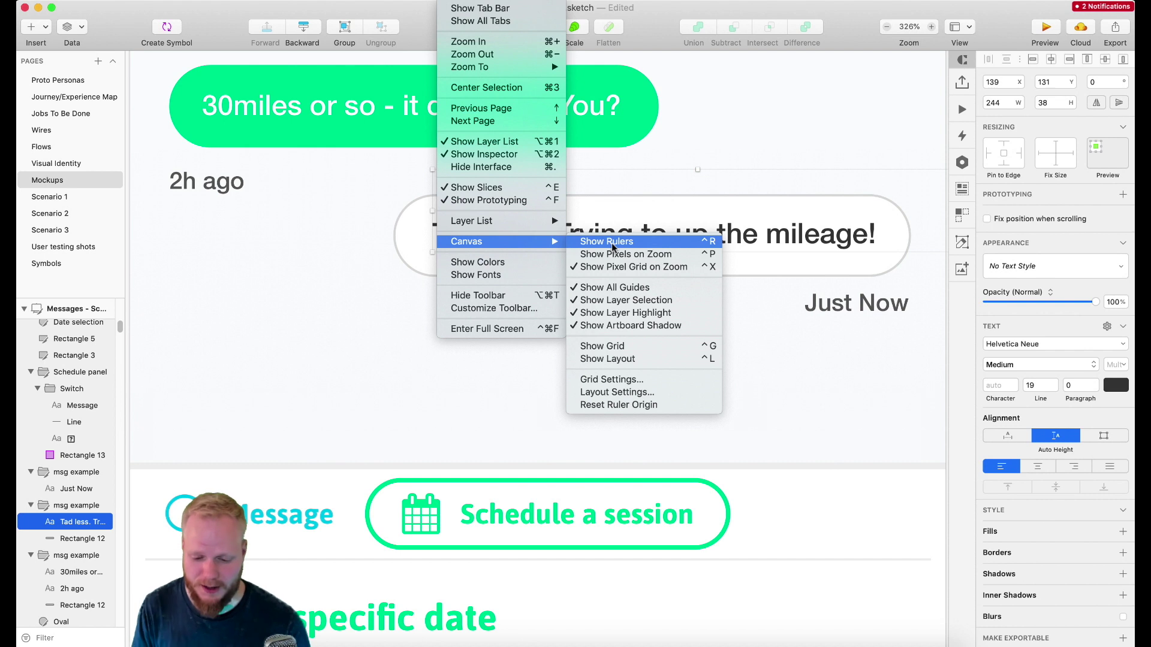
pyautogui.click(623, 244)
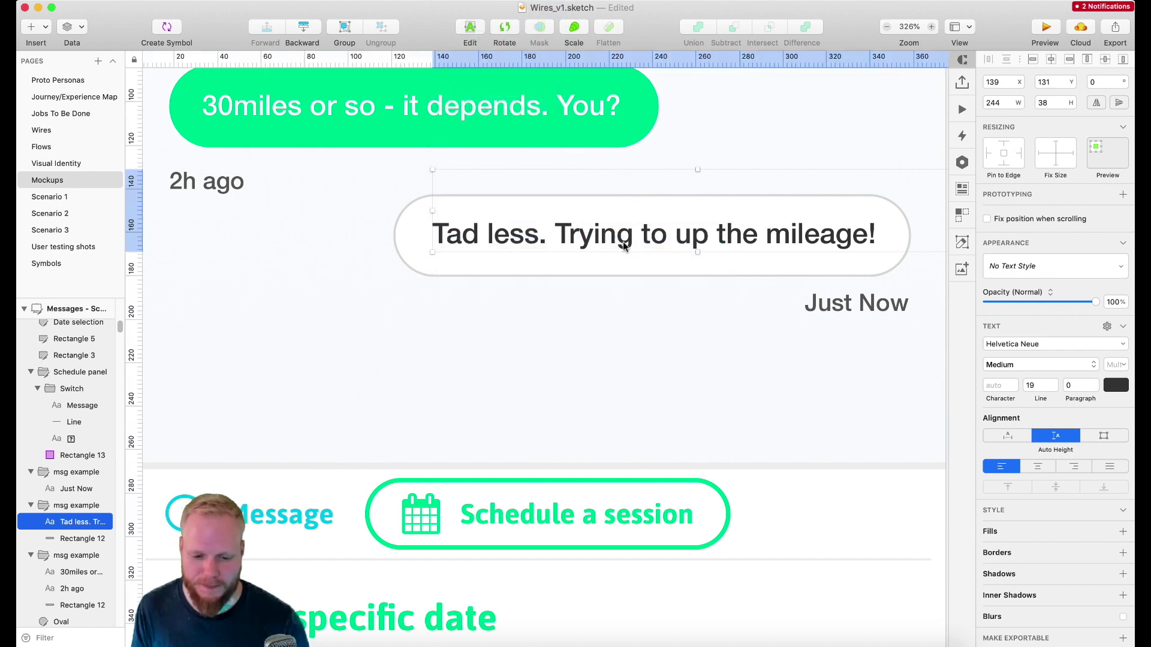
# Step: Select the Pick dates message artboard and the ruler guide at 305 across it
pyautogui.scroll(-10, 462, 290)
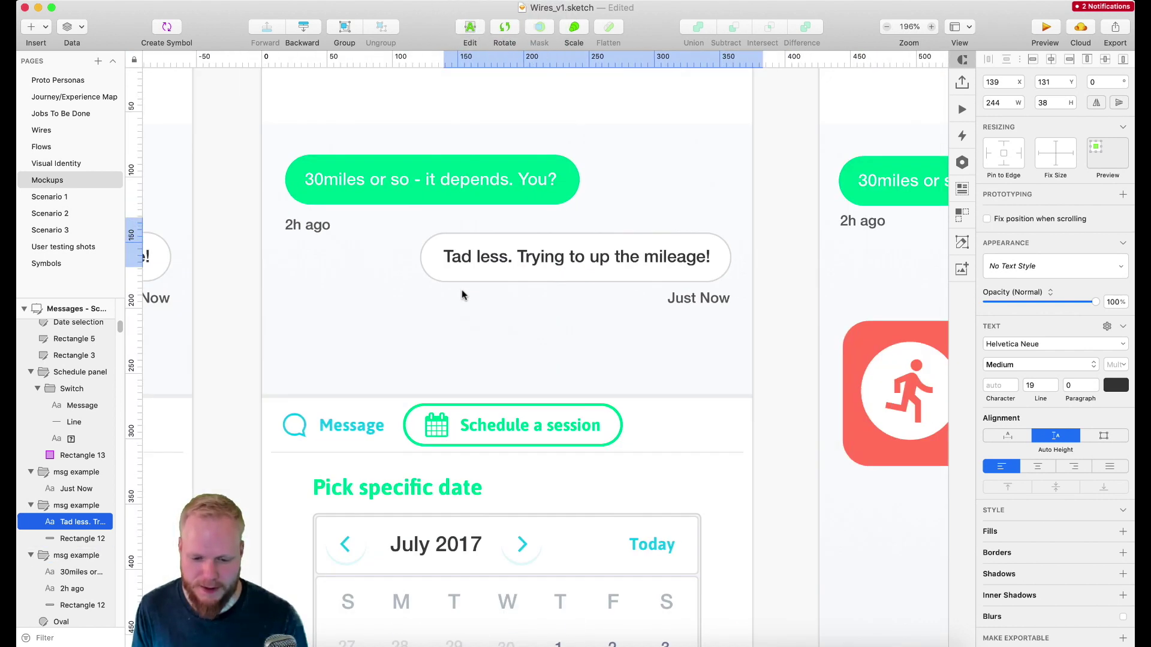
pyautogui.click(334, 101)
pyautogui.scroll(-3, 320, 85)
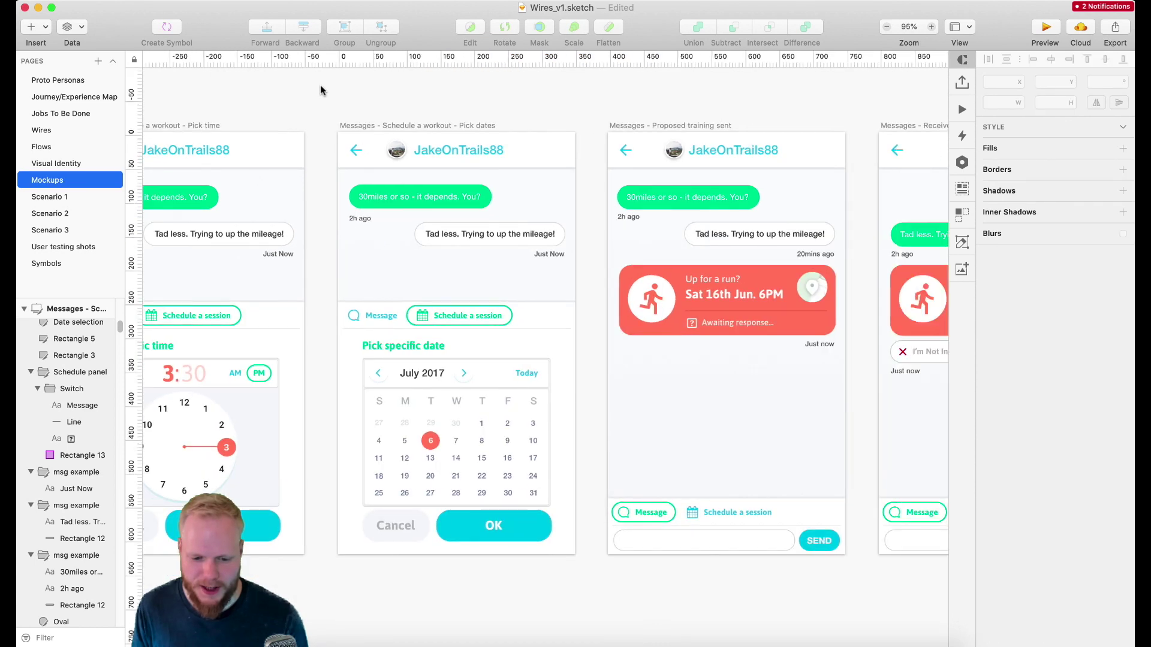
pyautogui.scroll(5, 329, 178)
pyautogui.click(371, 128)
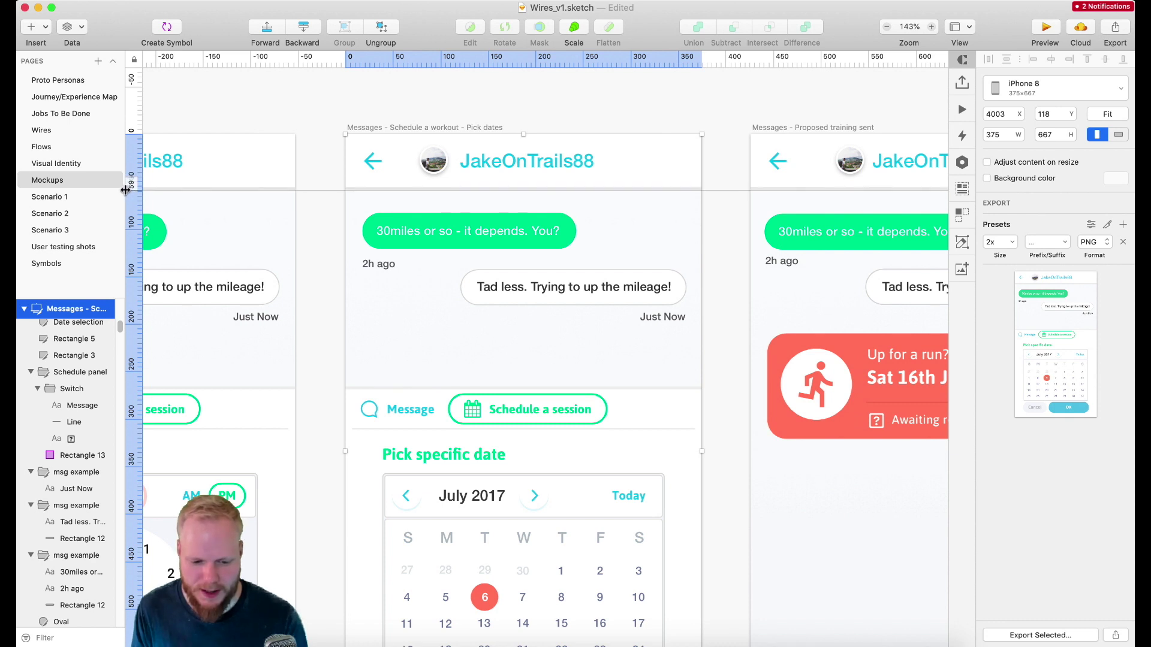
pyautogui.click(125, 191)
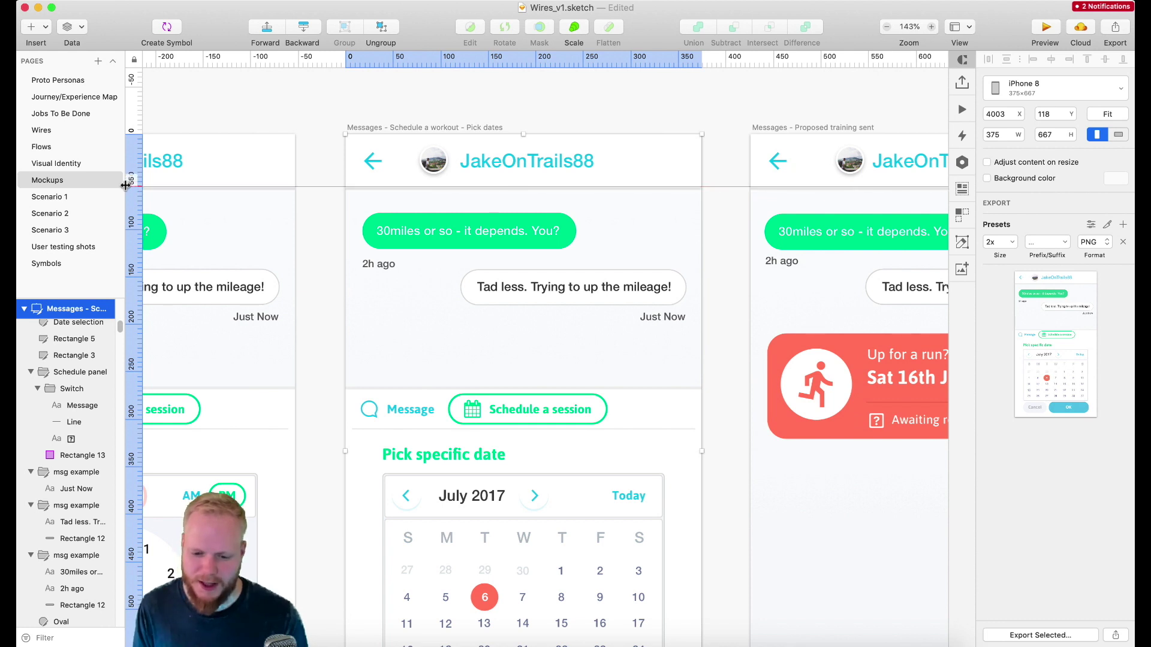
# Step: Add vertical guides across the Pick dates artboard at about 18, 37, 82, 203, 250, 295 and 305
pyautogui.click(630, 58)
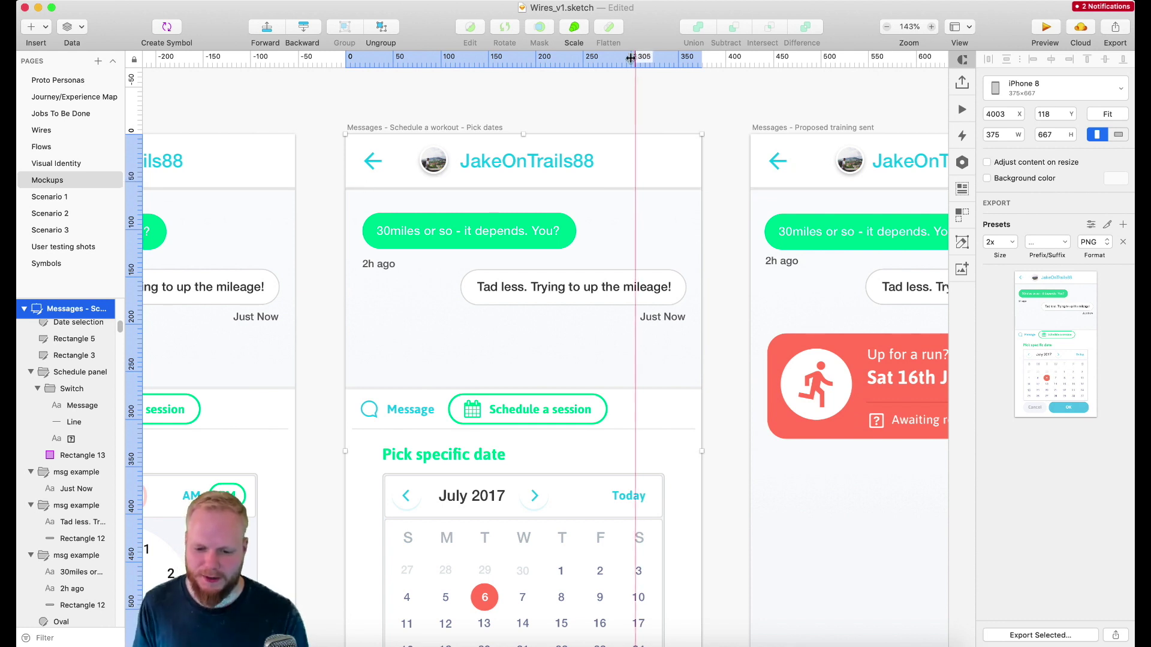
pyautogui.click(626, 58)
pyautogui.click(591, 58)
pyautogui.click(538, 58)
pyautogui.click(424, 58)
pyautogui.click(395, 57)
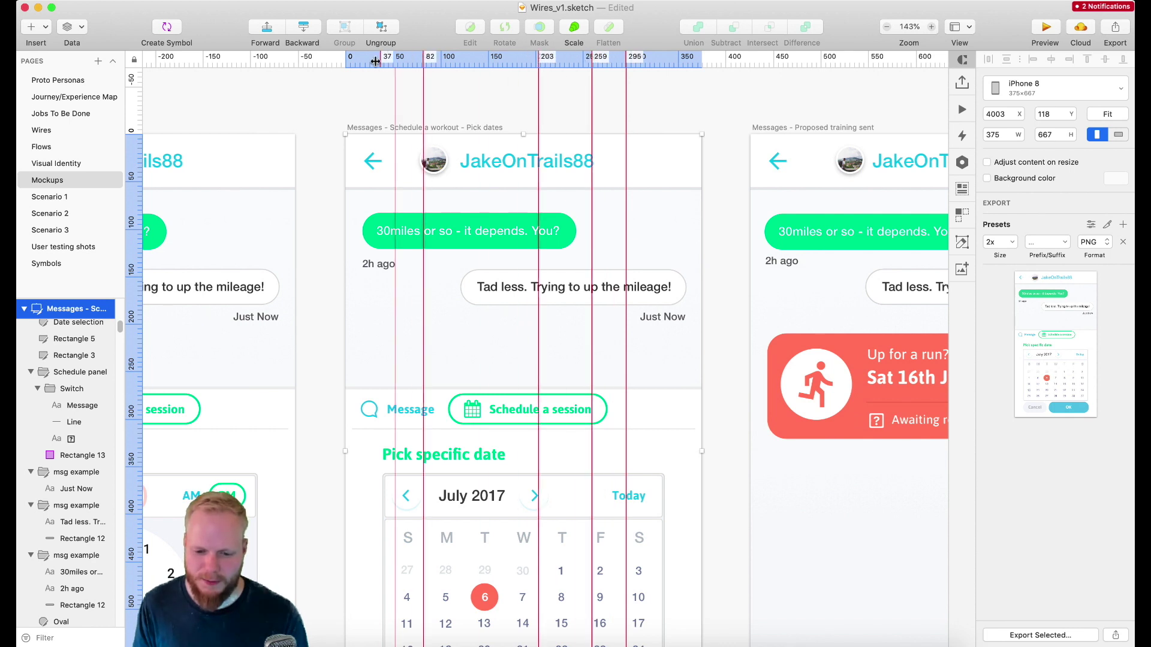
pyautogui.click(363, 57)
# Step: Reposition the guides to about 38, 80, 303 and 343, nudging the one near 259 slightly left
pyautogui.moveTo(395, 57); pyautogui.dragTo(685, 59)
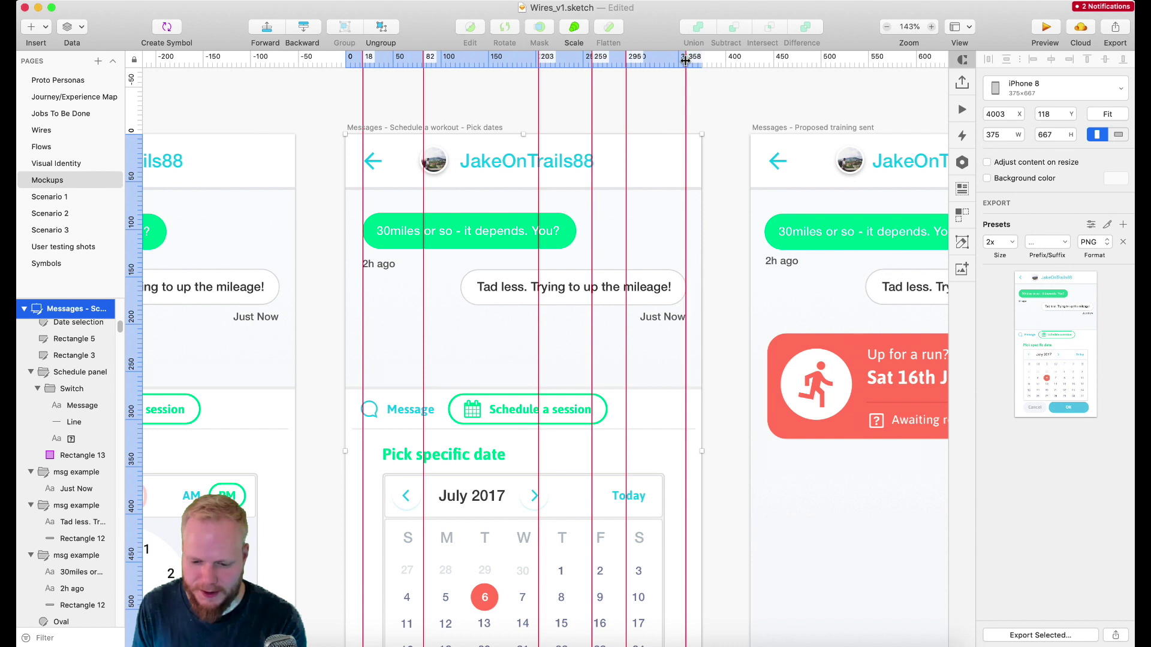
pyautogui.click(420, 92)
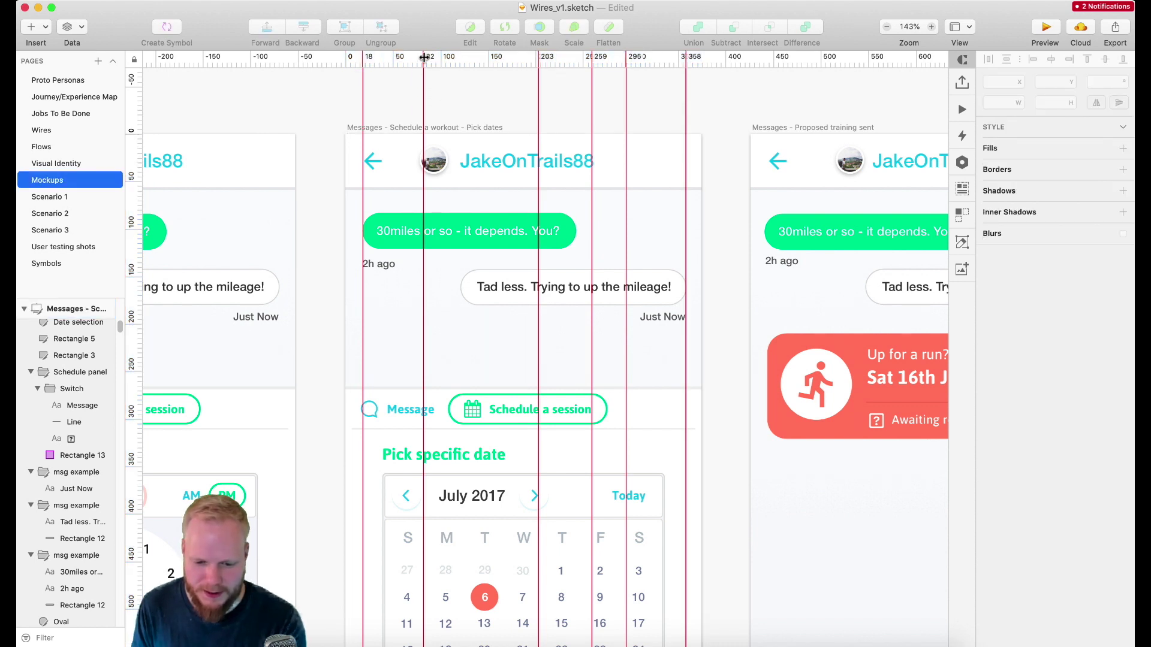
pyautogui.moveTo(424, 57); pyautogui.dragTo(382, 57)
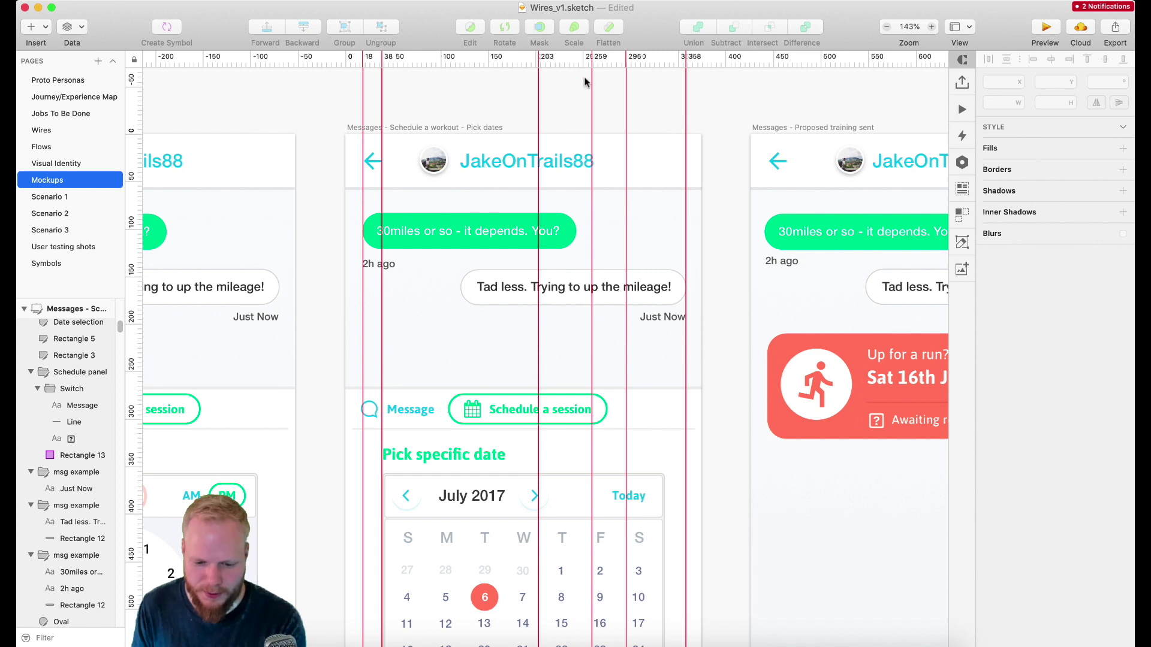
pyautogui.moveTo(539, 57); pyautogui.dragTo(417, 67)
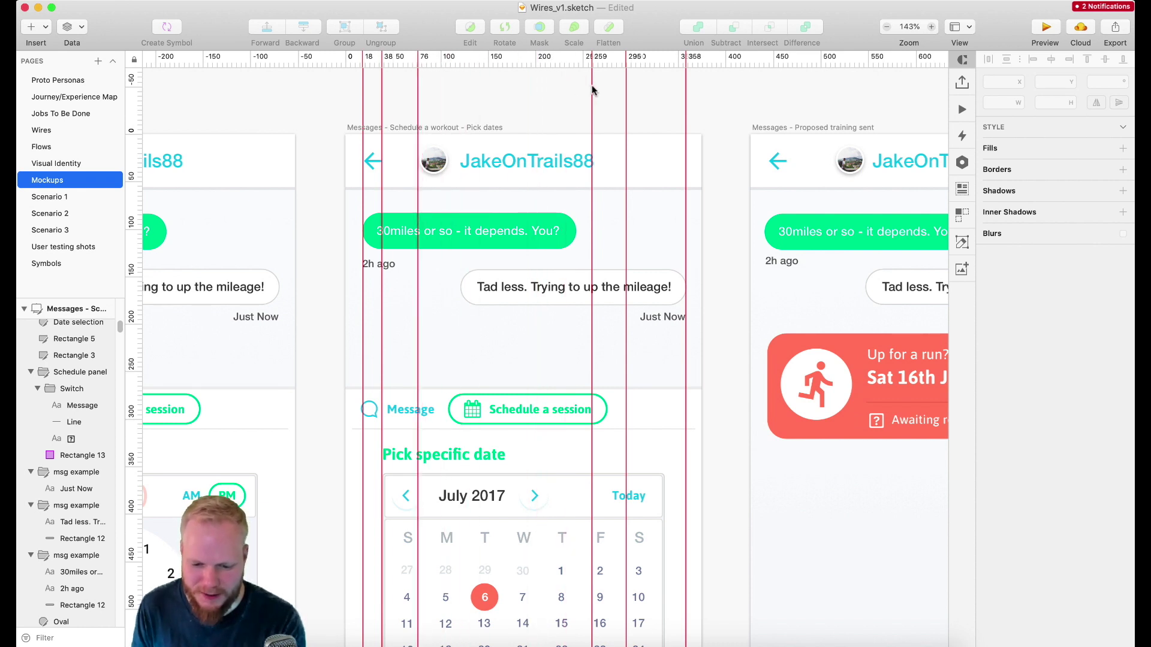
pyautogui.moveTo(626, 57); pyautogui.dragTo(671, 57)
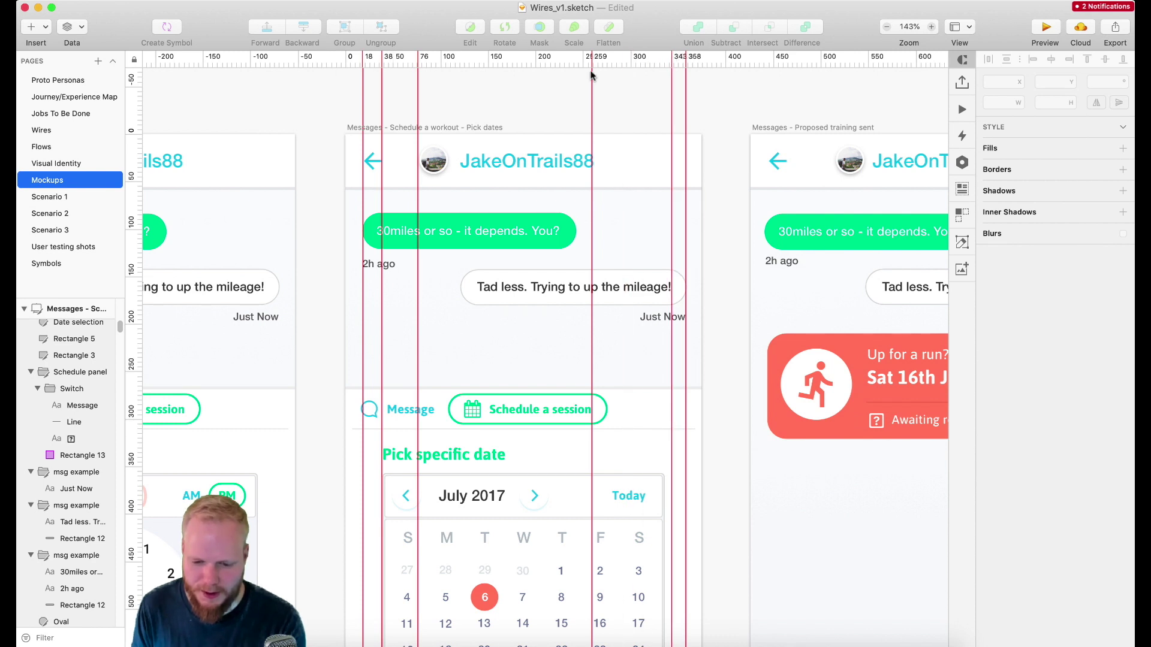
pyautogui.moveTo(591, 58); pyautogui.dragTo(524, 58)
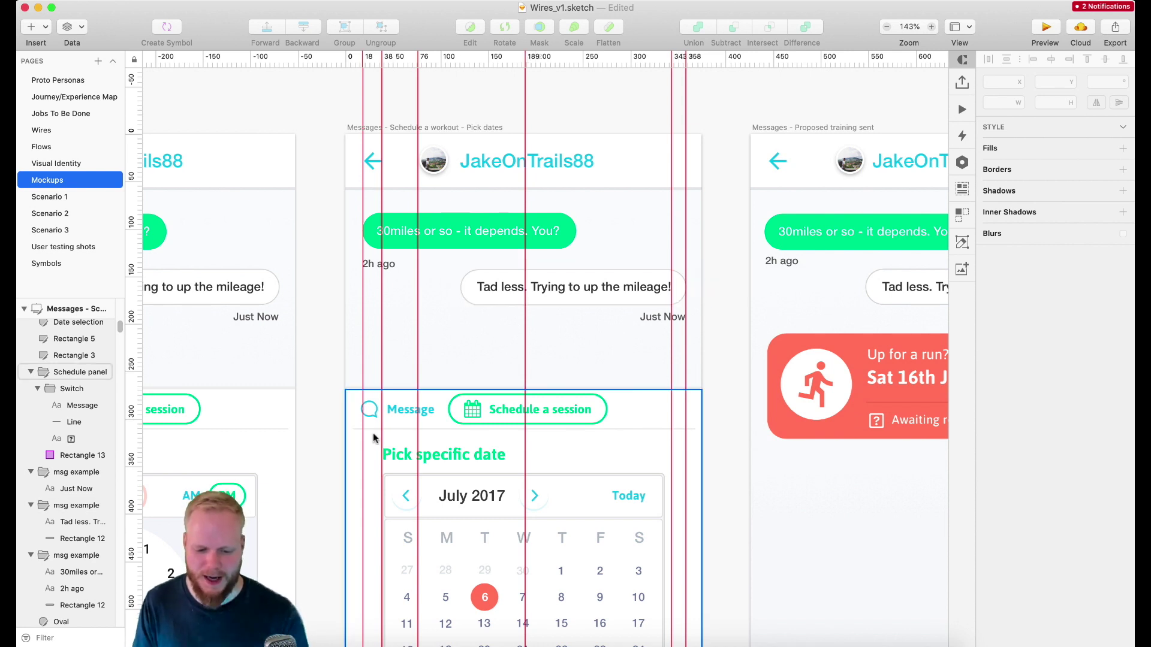
# Step: Select the Message speech-bubble icon inside the schedule panel group and nudge it right to X 20
pyautogui.scroll(-1, 394, 365)
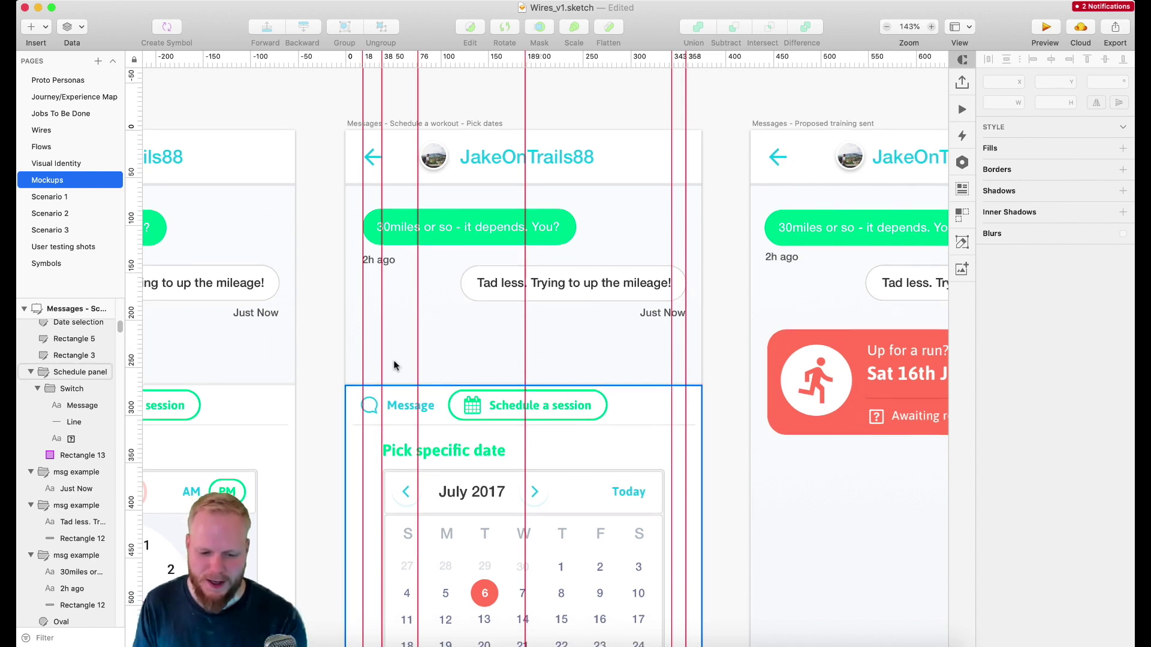
pyautogui.click(371, 408)
pyautogui.doubleClick(371, 408)
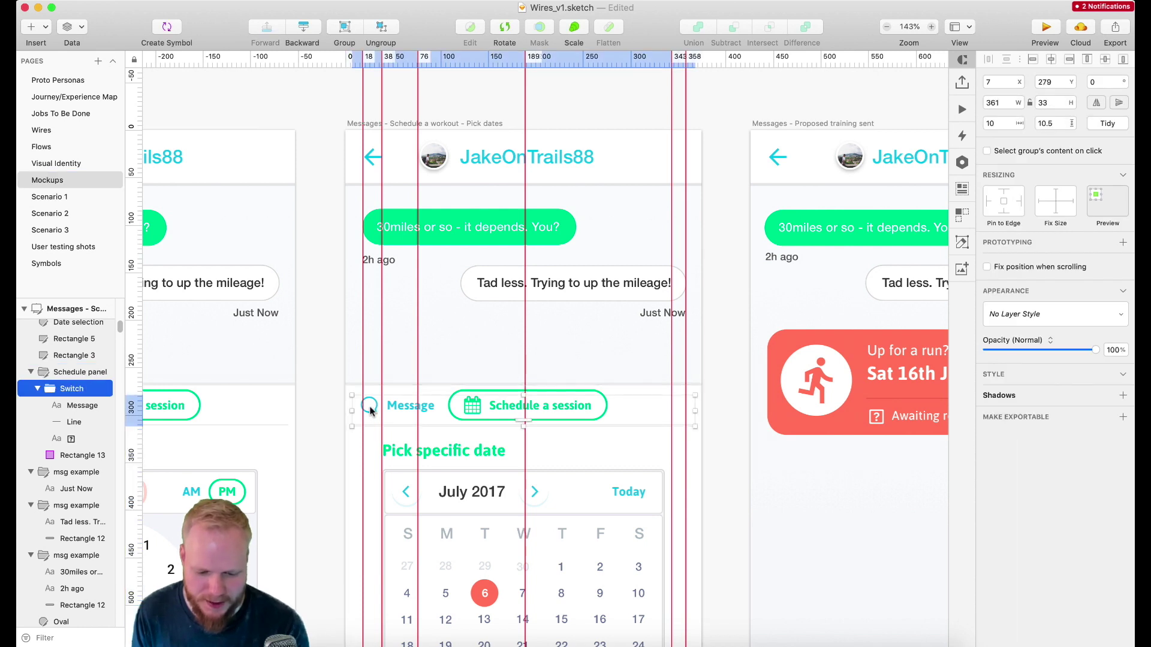
pyautogui.doubleClick(371, 407)
pyautogui.press('Right')
pyautogui.press('Right')
pyautogui.press('Right')
pyautogui.press('Right')
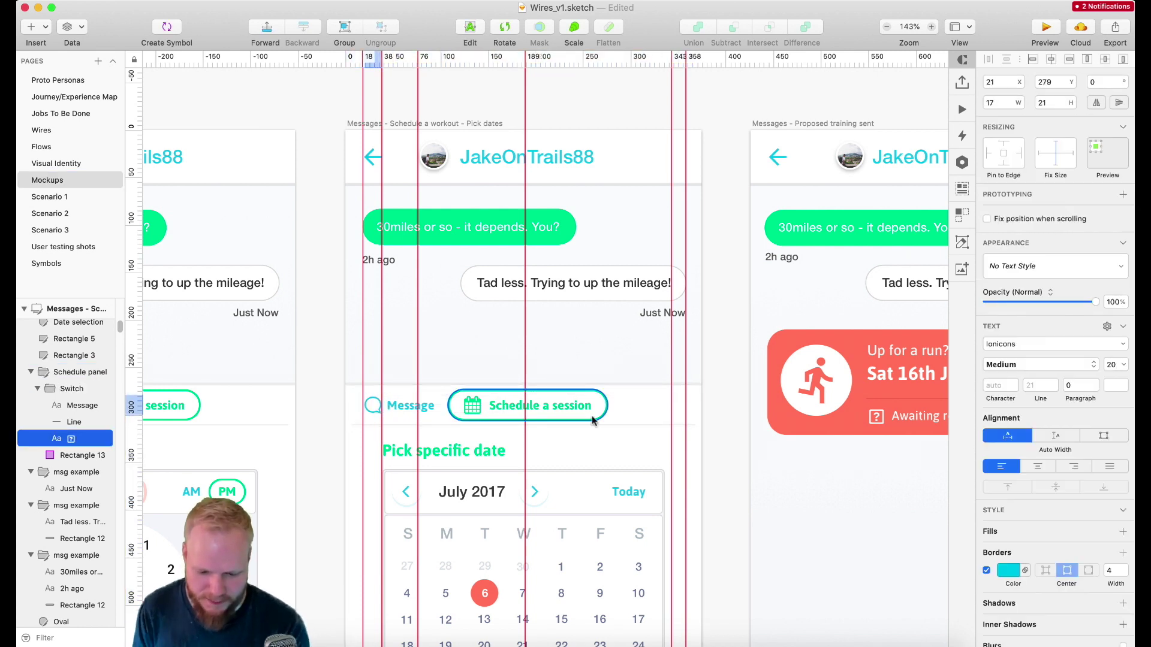
pyautogui.press('Left')
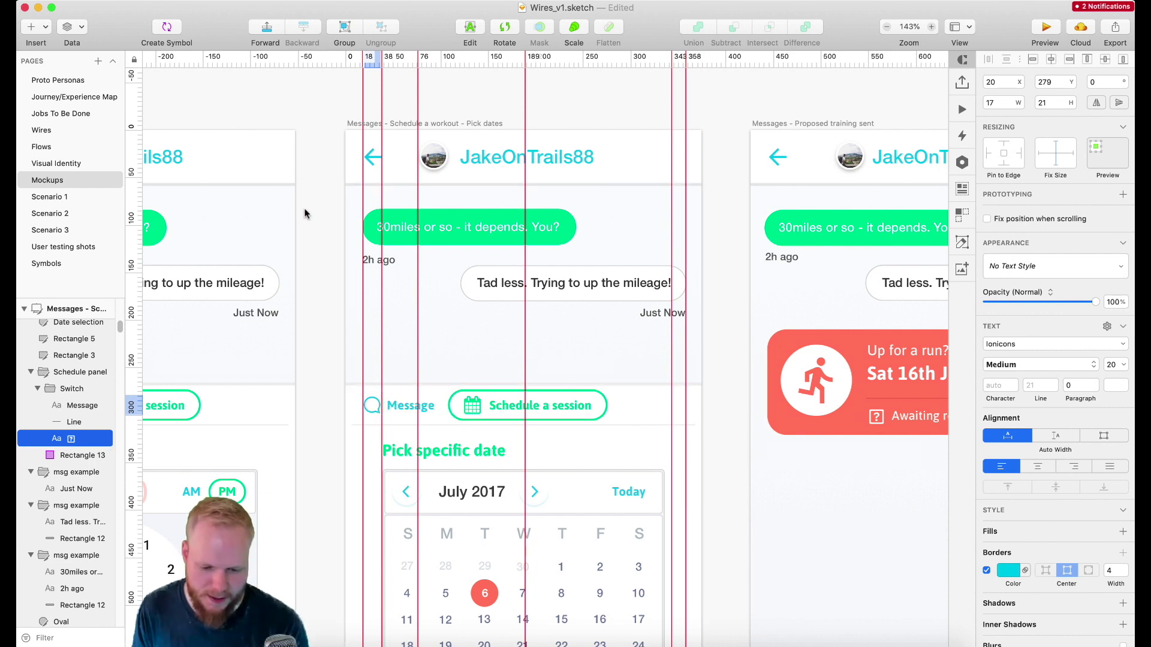
pyautogui.click(321, 270)
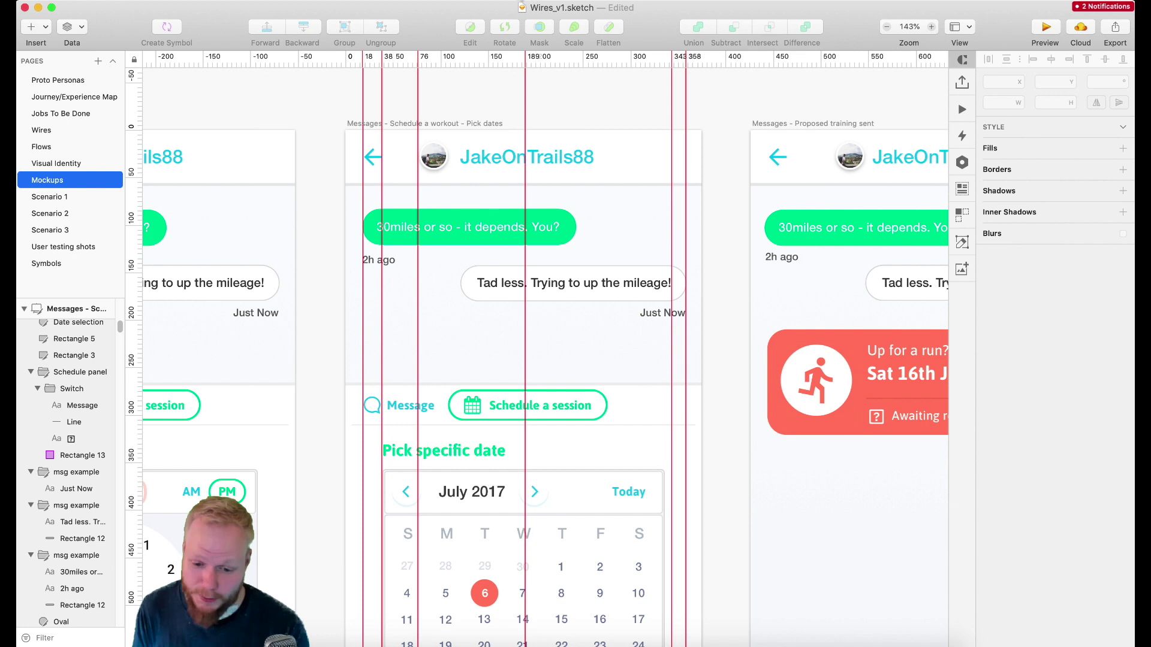
# Step: Turn on the canvas grid over the Pick dates chat screen and select its artboard
pyautogui.click(447, 0)
pyautogui.moveTo(479, 241)
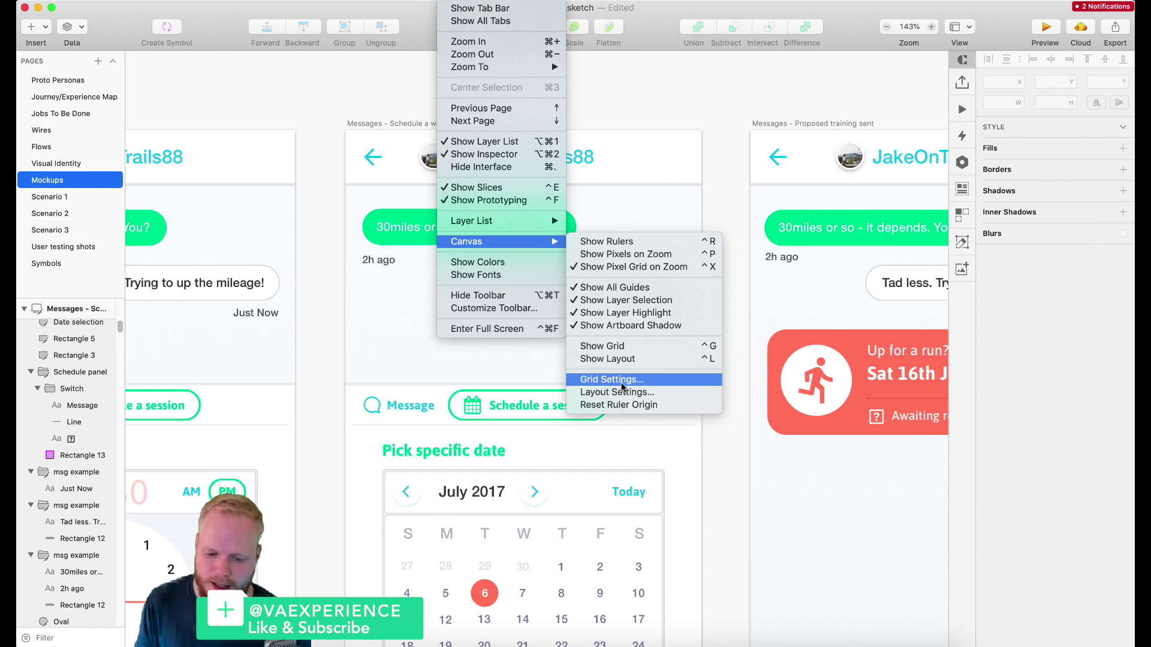
pyautogui.click(627, 347)
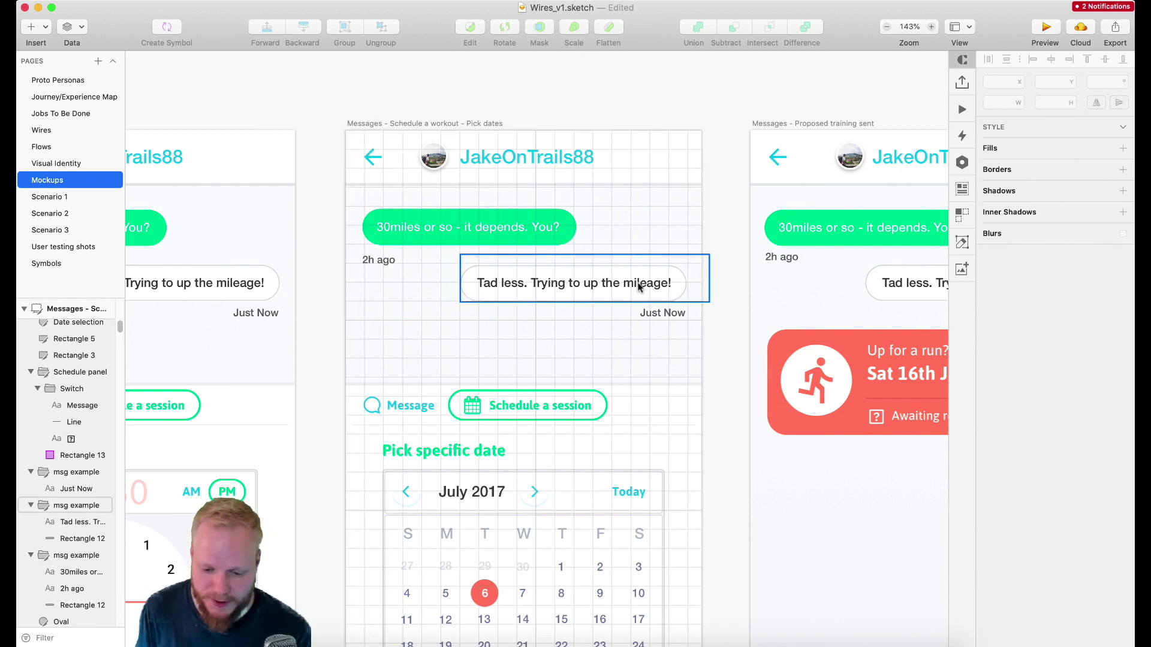
pyautogui.click(371, 124)
pyautogui.click(442, 3)
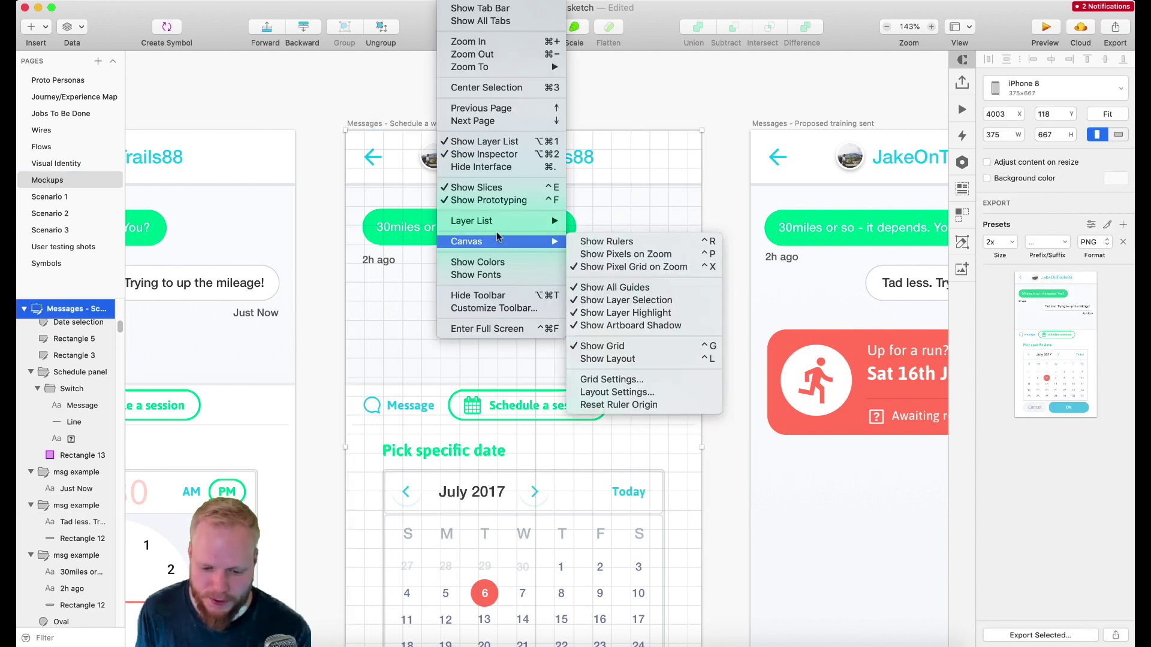
pyautogui.click(643, 382)
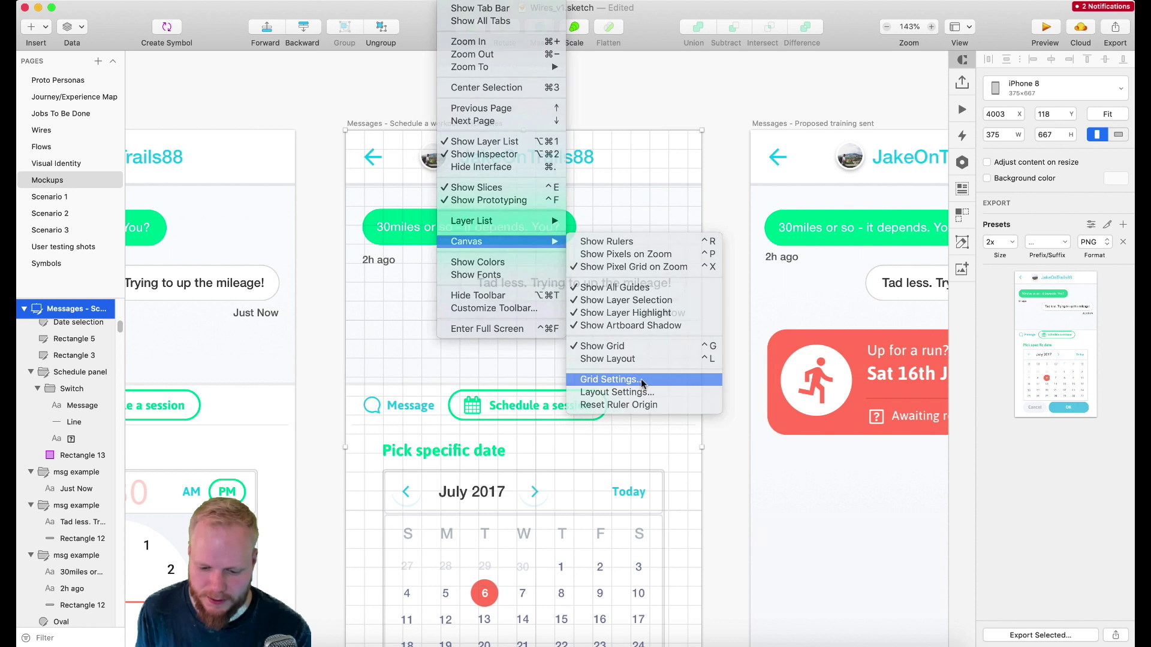
pyautogui.write('20')
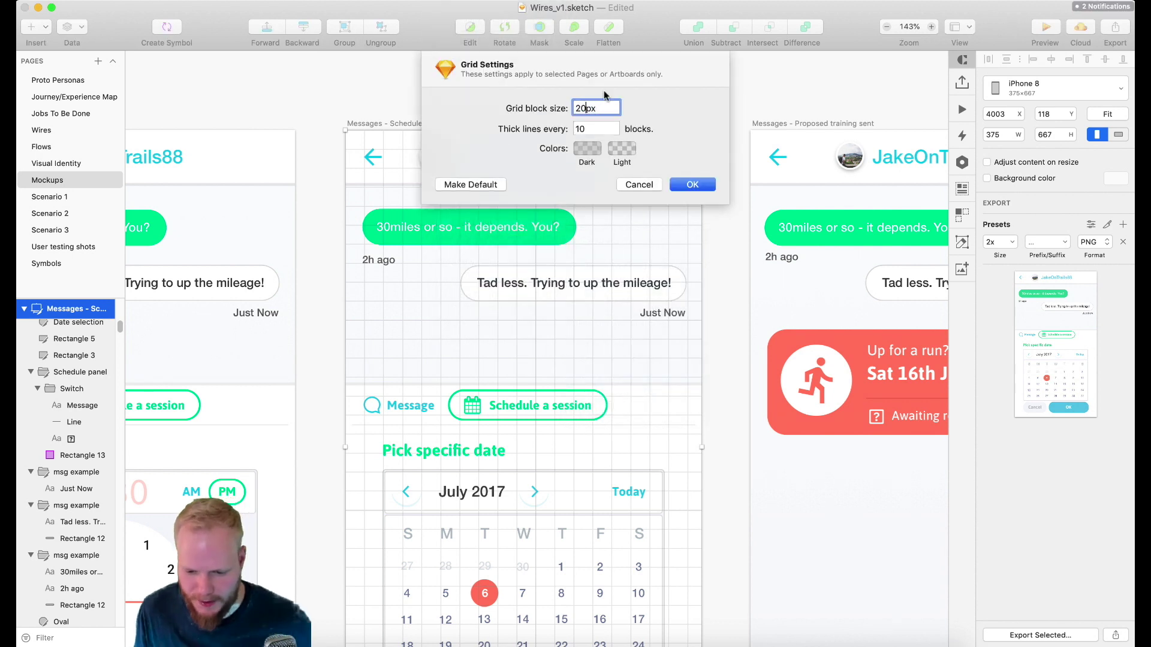
pyautogui.write('40')
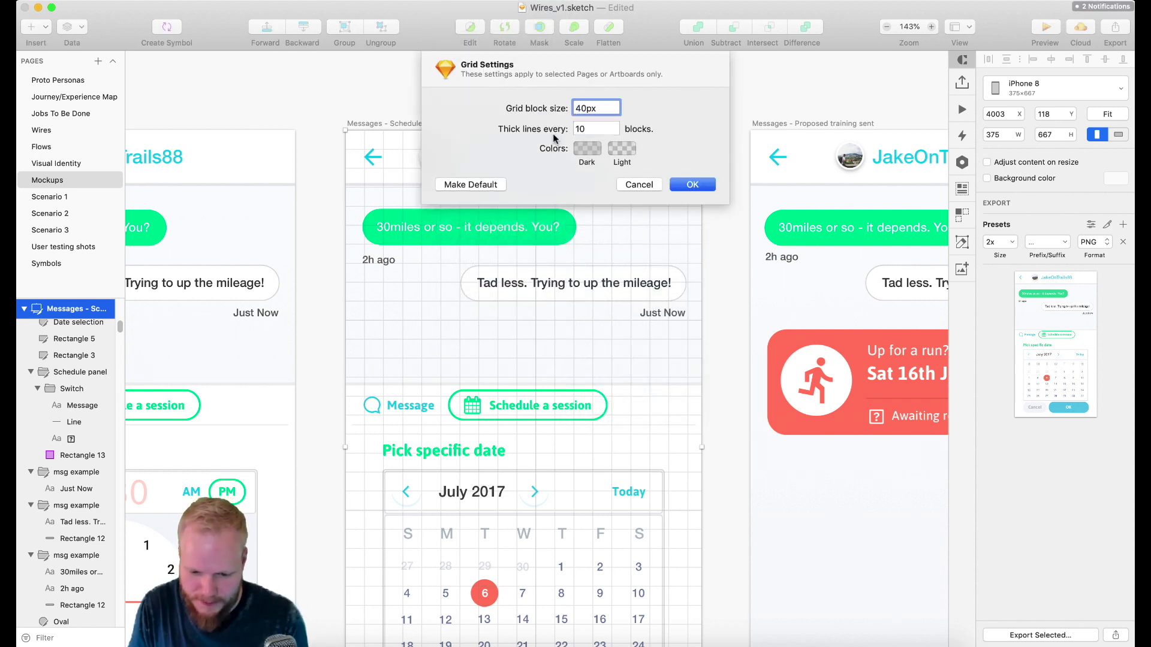
pyautogui.click(586, 127)
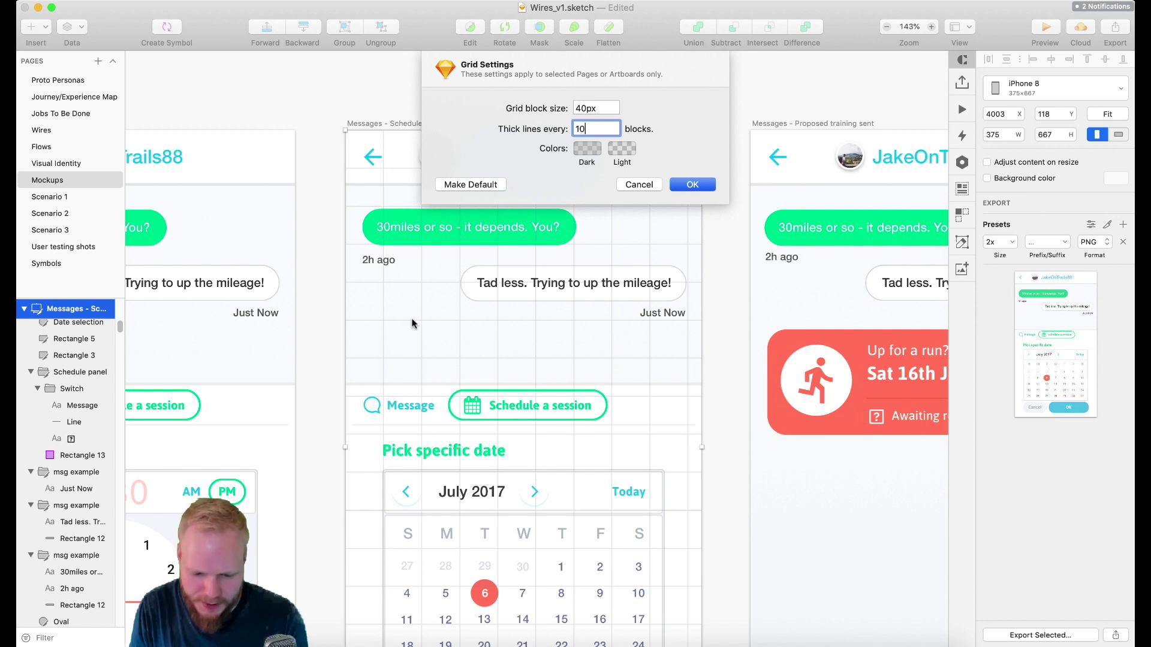
pyautogui.moveTo(591, 129); pyautogui.dragTo(523, 124)
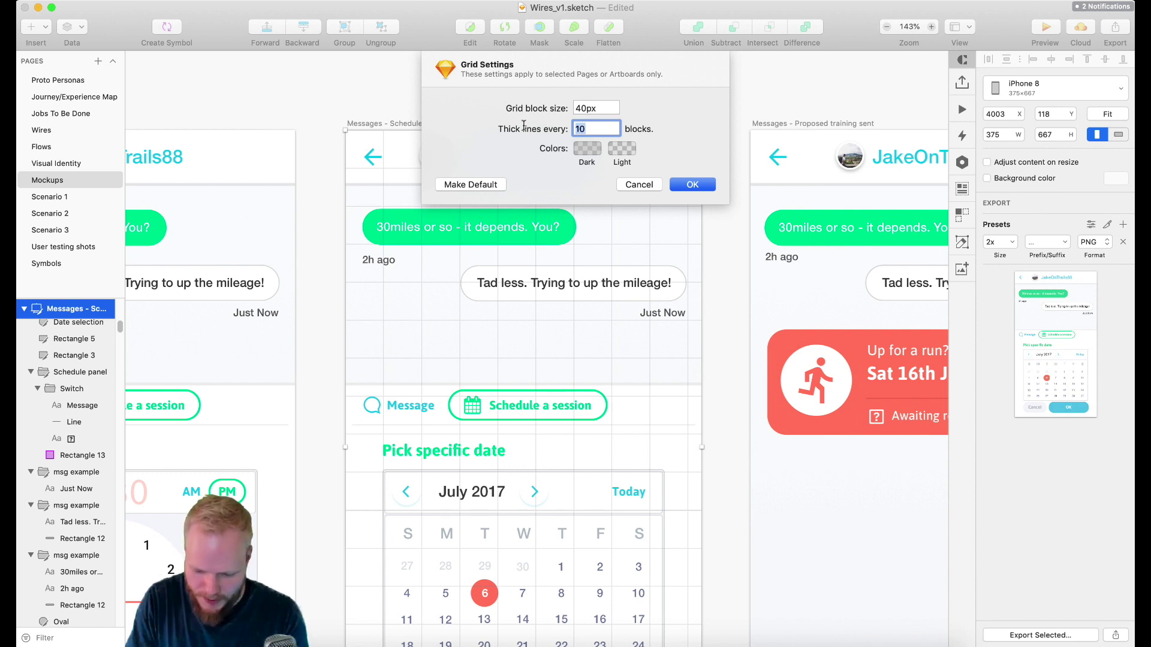
pyautogui.write('9')
pyautogui.click(585, 106)
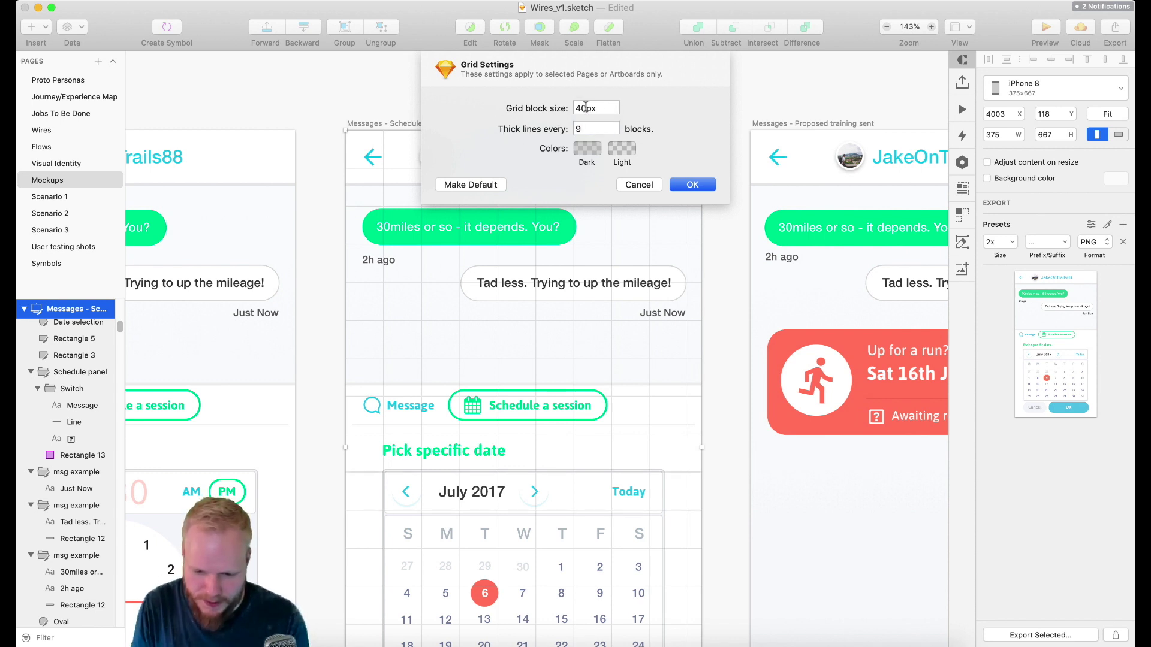
pyautogui.click(601, 129)
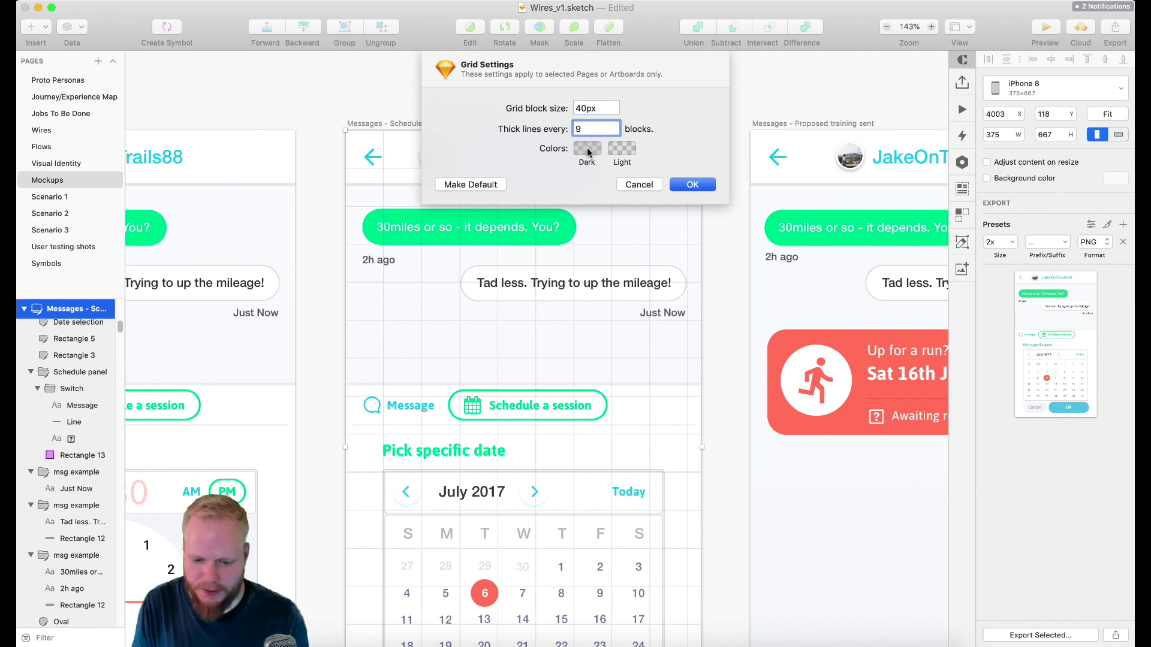
pyautogui.click(641, 188)
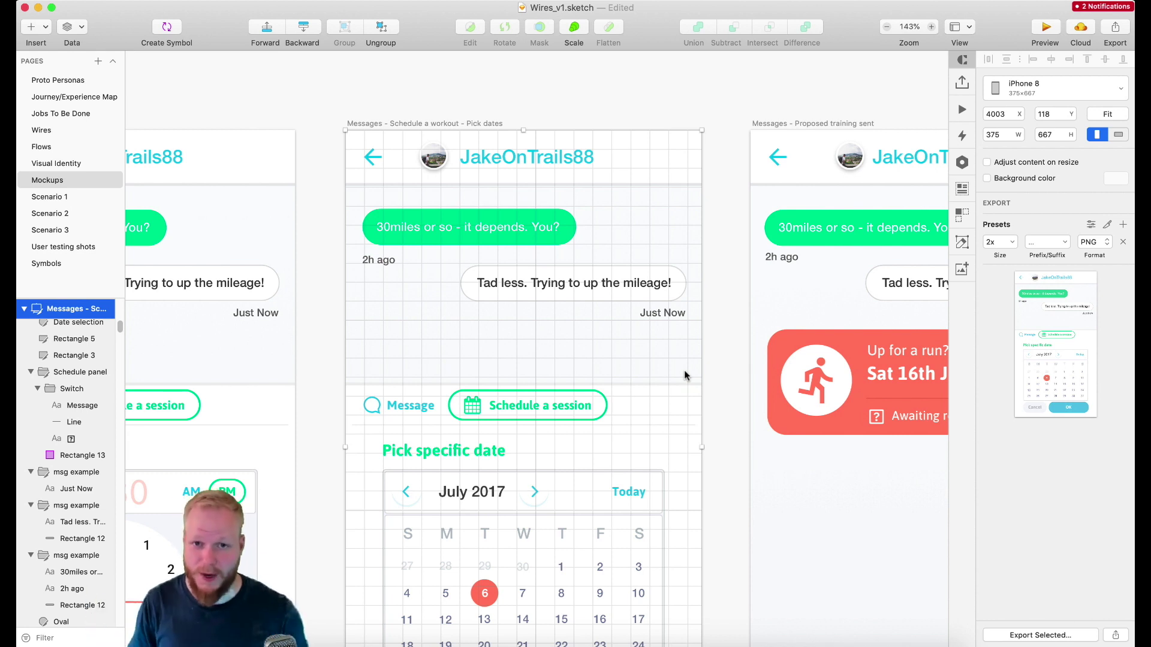
# Step: Turn off the square grid on the messaging artboards
pyautogui.click(457, 2)
pyautogui.moveTo(479, 241)
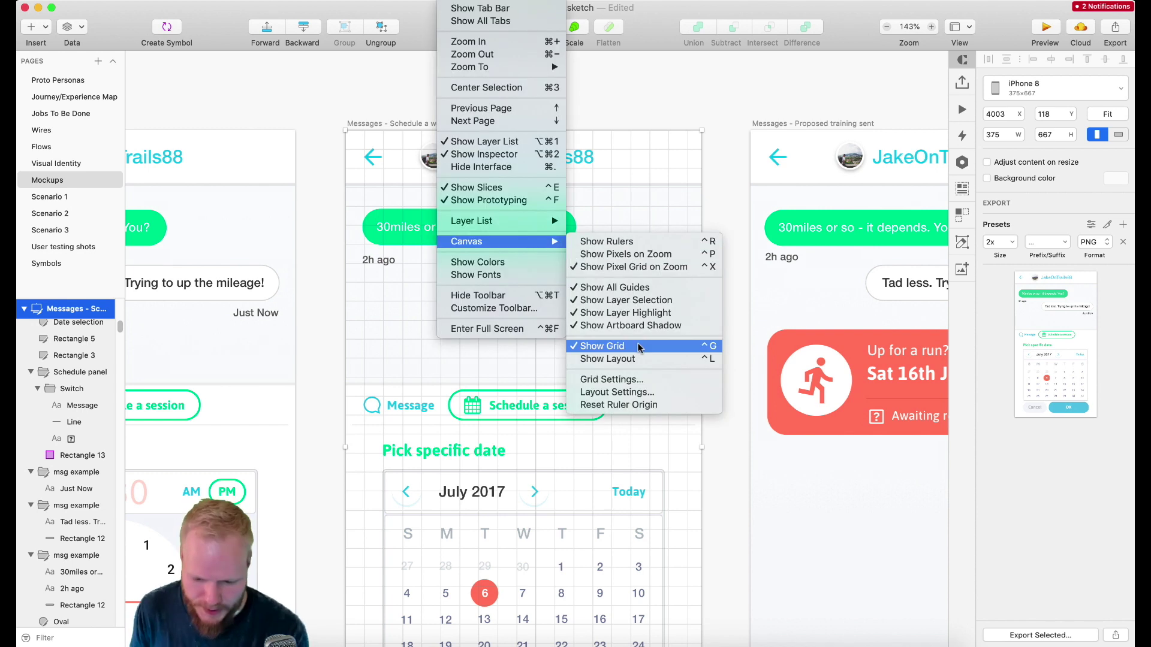
pyautogui.click(640, 345)
# Step: Show the column layout overlay, then briefly select and deselect the 30miles message group
pyautogui.click(457, 1)
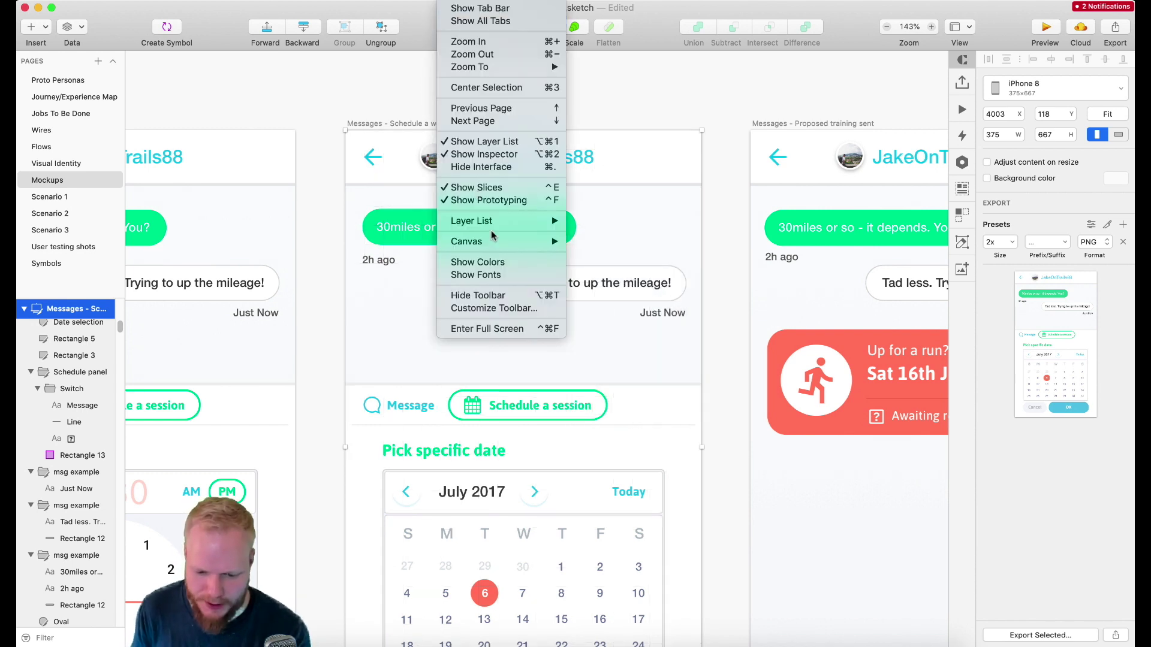
pyautogui.moveTo(495, 241)
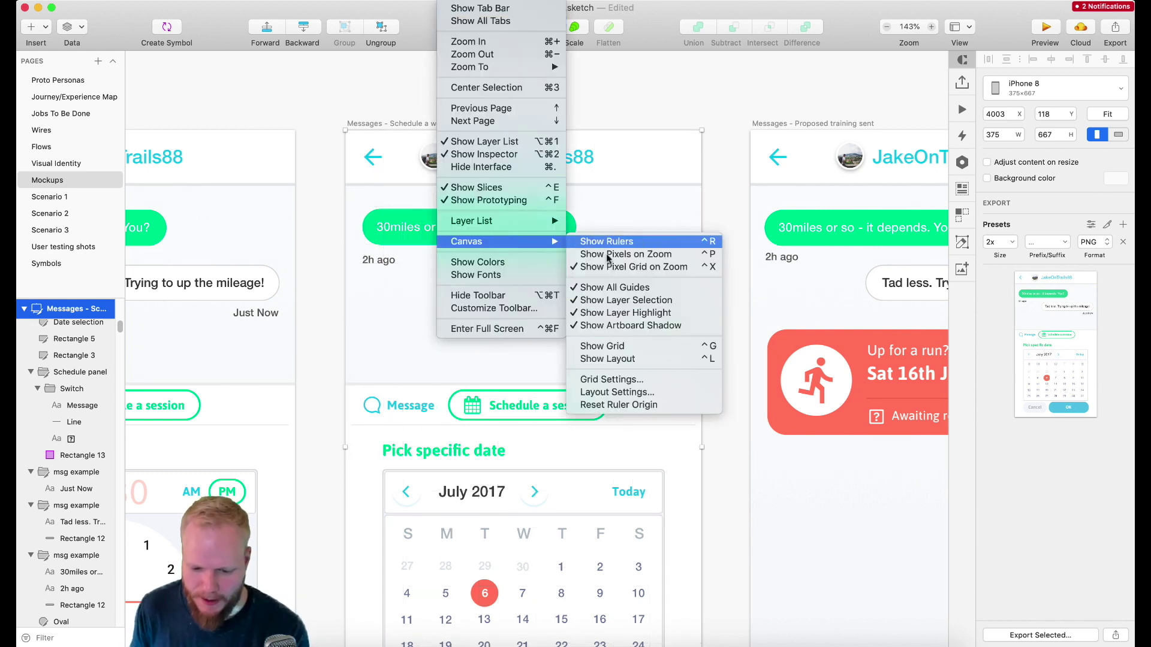
pyautogui.click(631, 360)
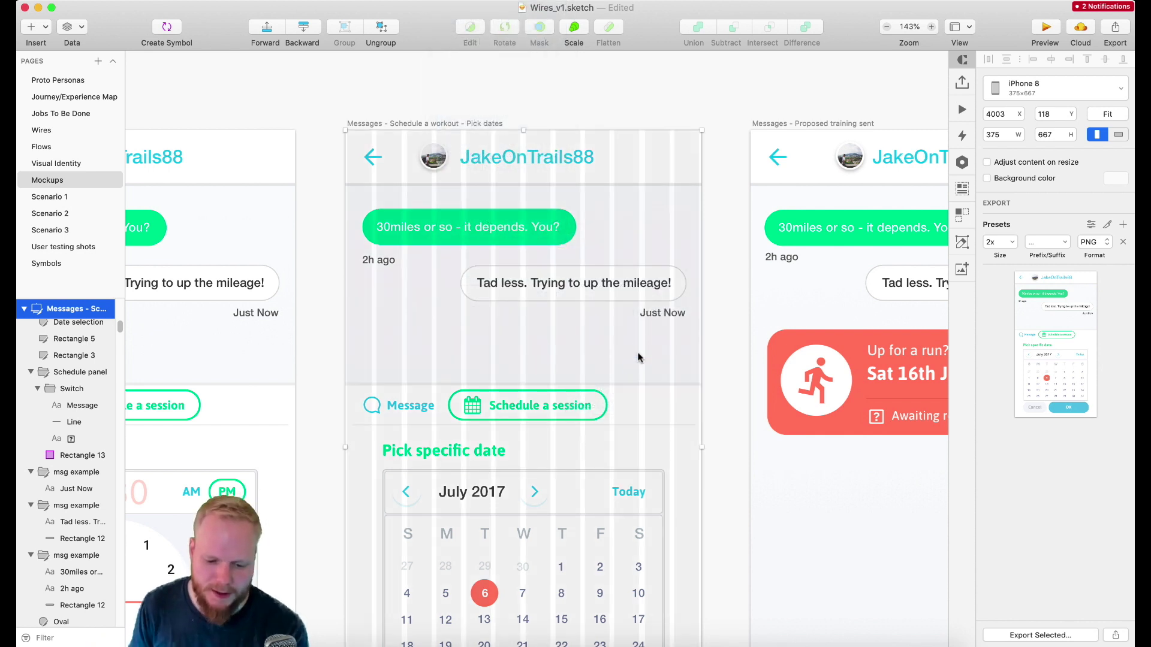
pyautogui.click(385, 79)
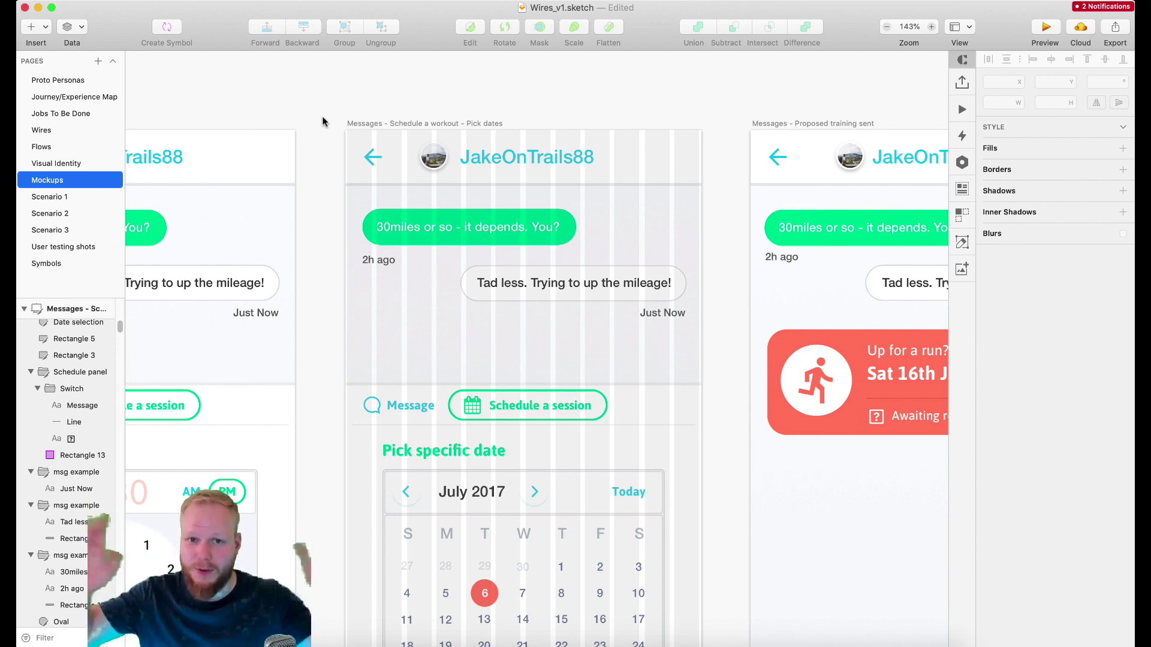
pyautogui.click(469, 231)
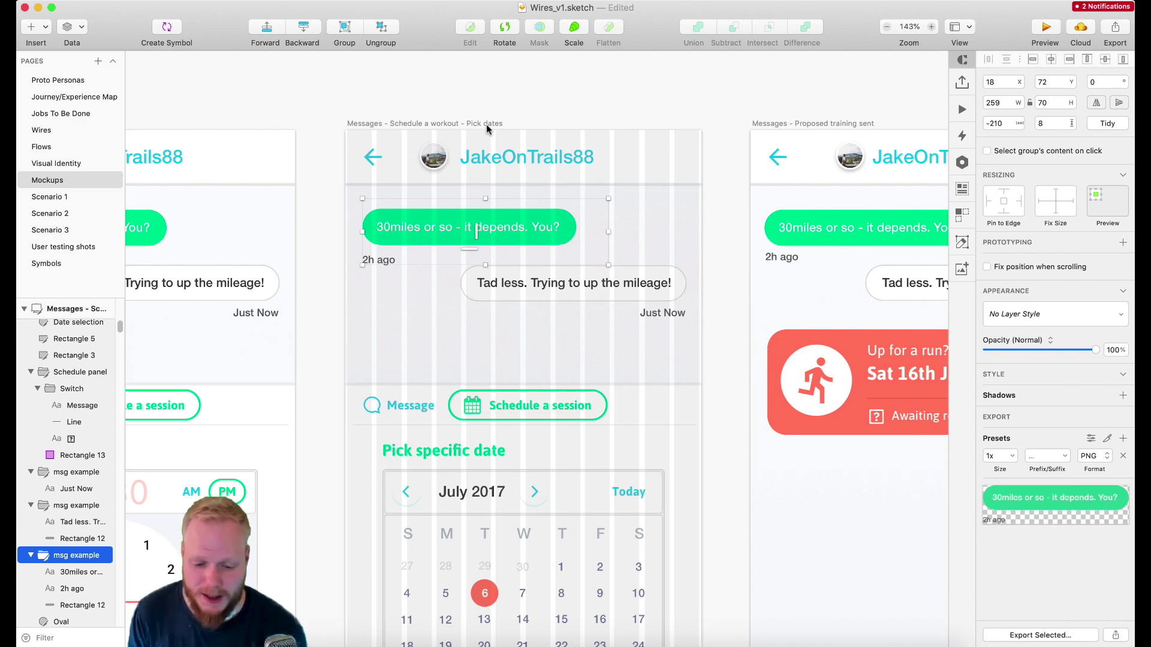
pyautogui.click(465, 82)
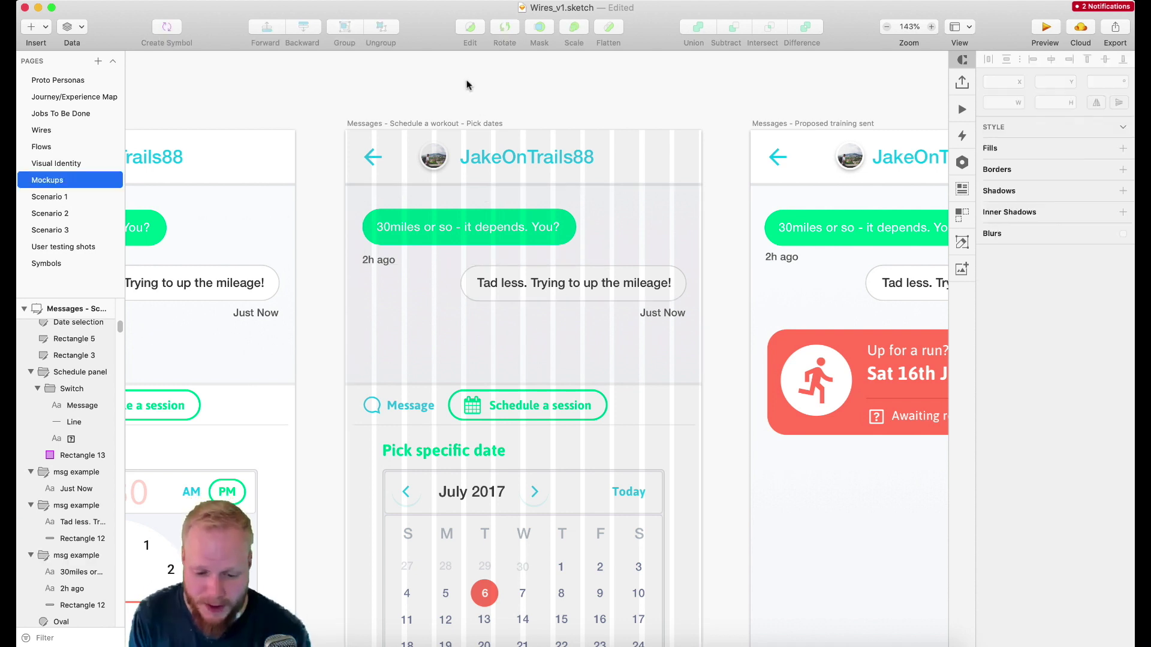
# Step: Open the artboard's Layout Settings and set the number of columns to 6
pyautogui.click(653, 375)
pyautogui.click(464, 3)
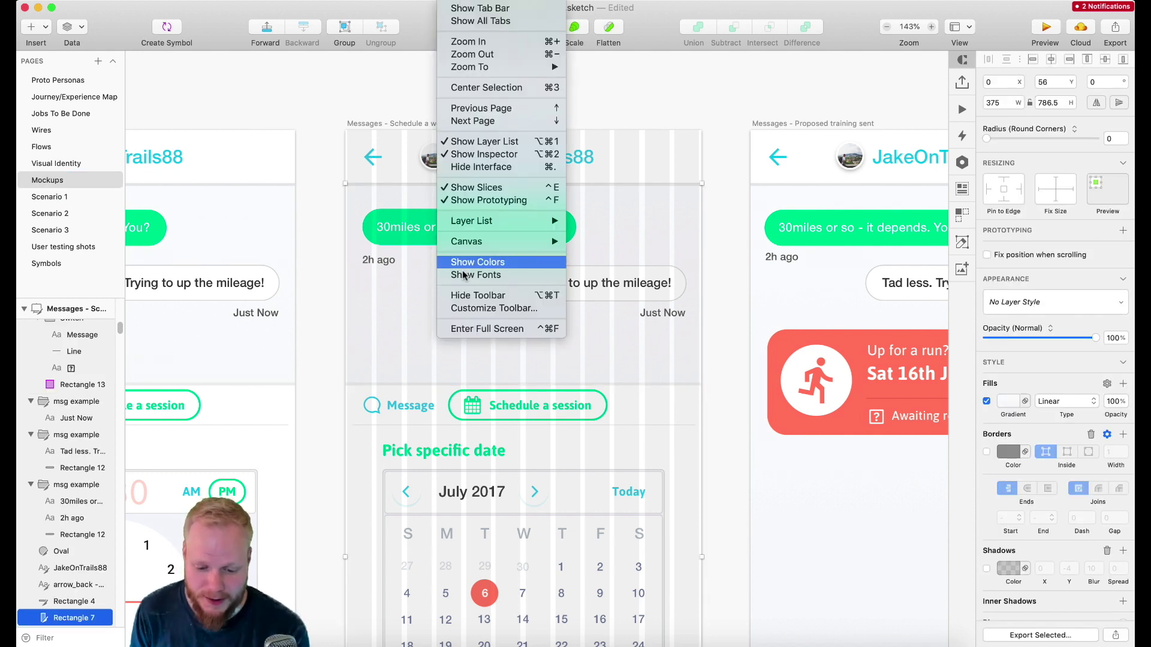
pyautogui.moveTo(540, 242)
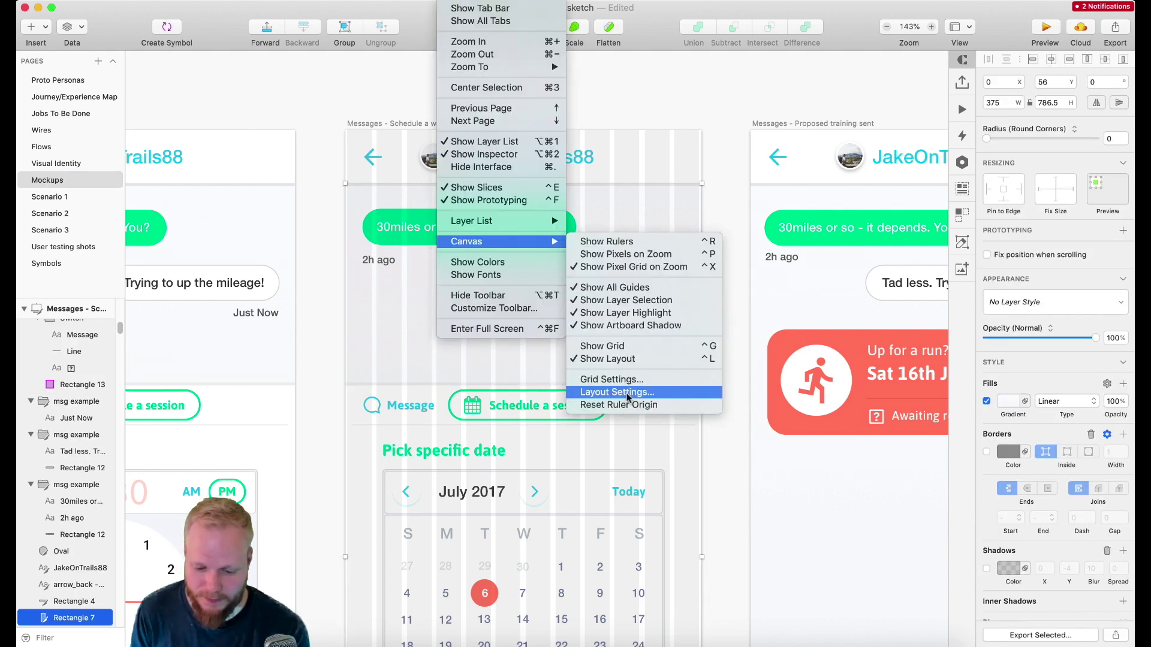
pyautogui.click(599, 390)
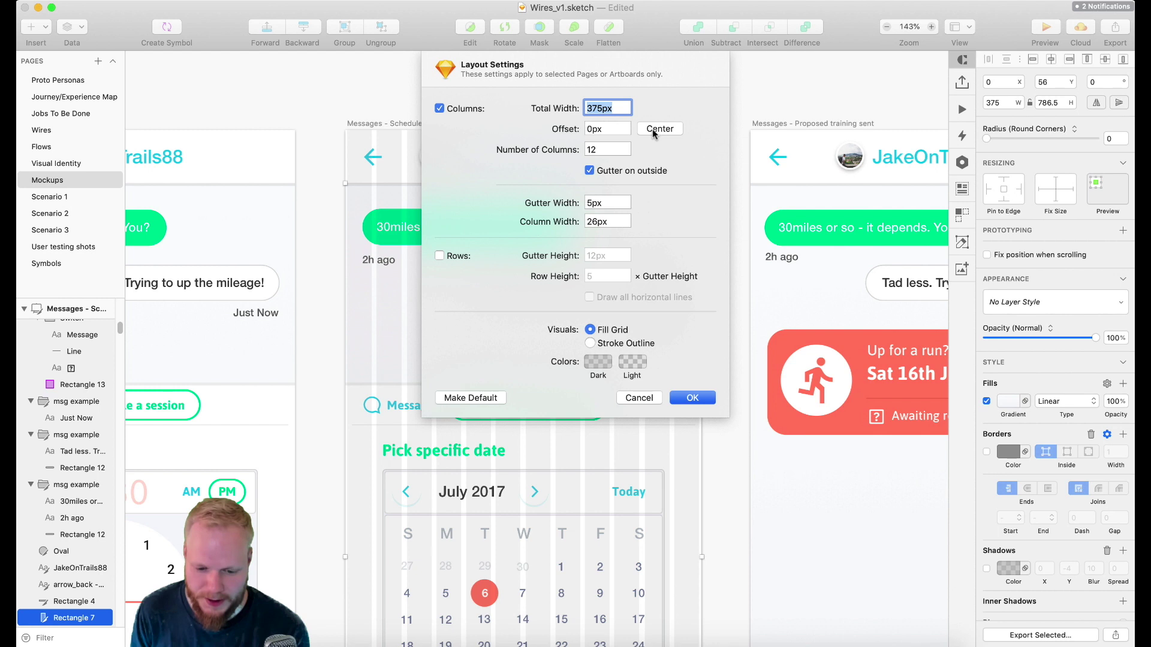
pyautogui.click(608, 149)
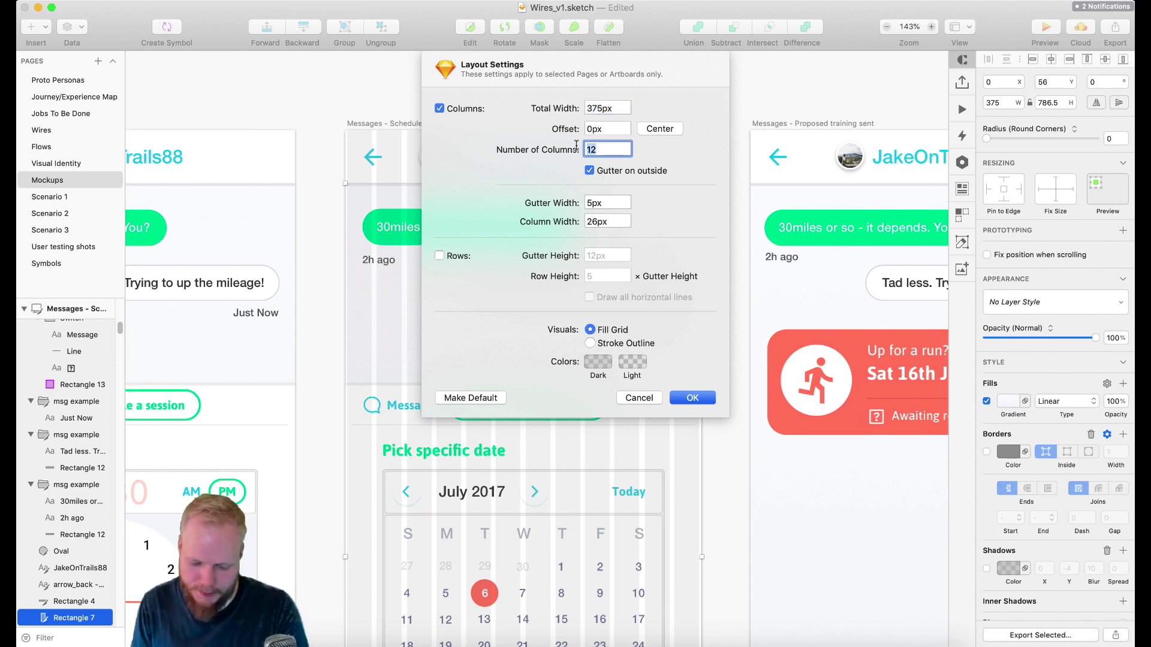
pyautogui.write('6')
pyautogui.click(624, 130)
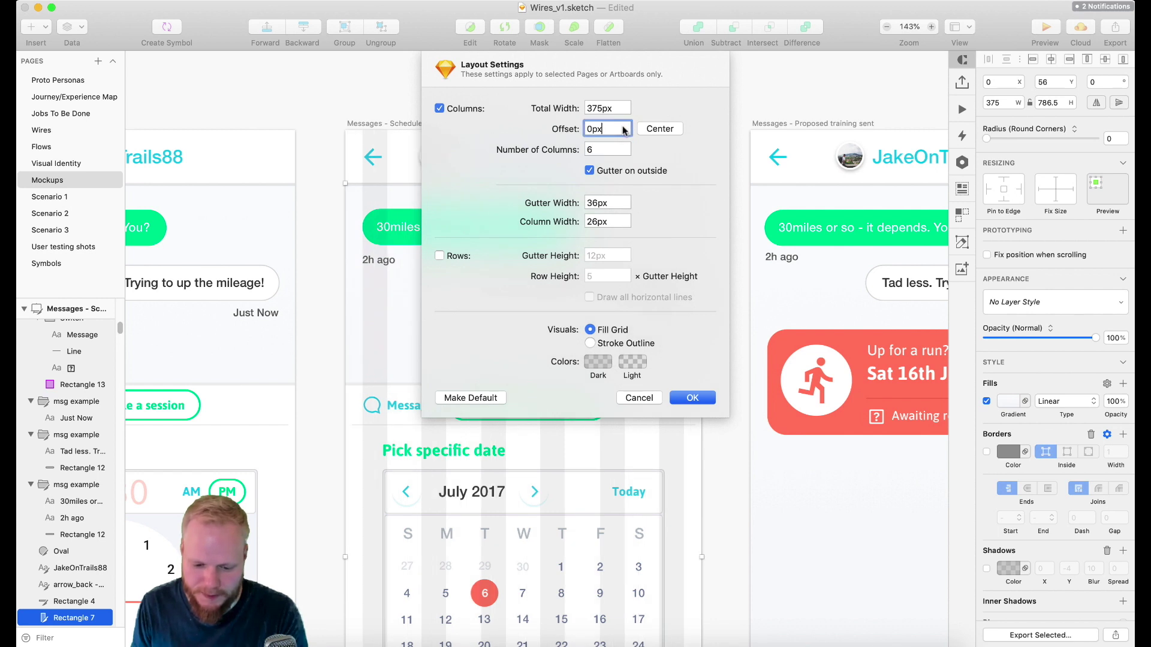
# Step: Set the gutter width to 4px, leave rows unchecked, and apply the layout settings
pyautogui.moveTo(602, 107); pyautogui.dragTo(590, 106)
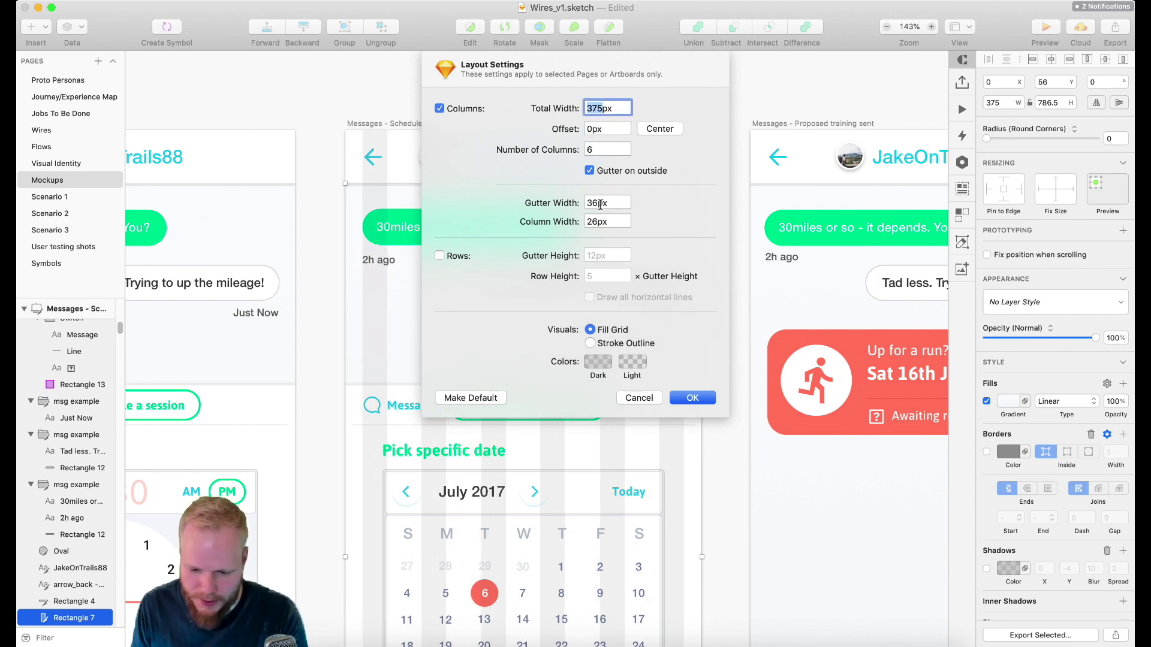
pyautogui.moveTo(596, 204); pyautogui.dragTo(582, 201)
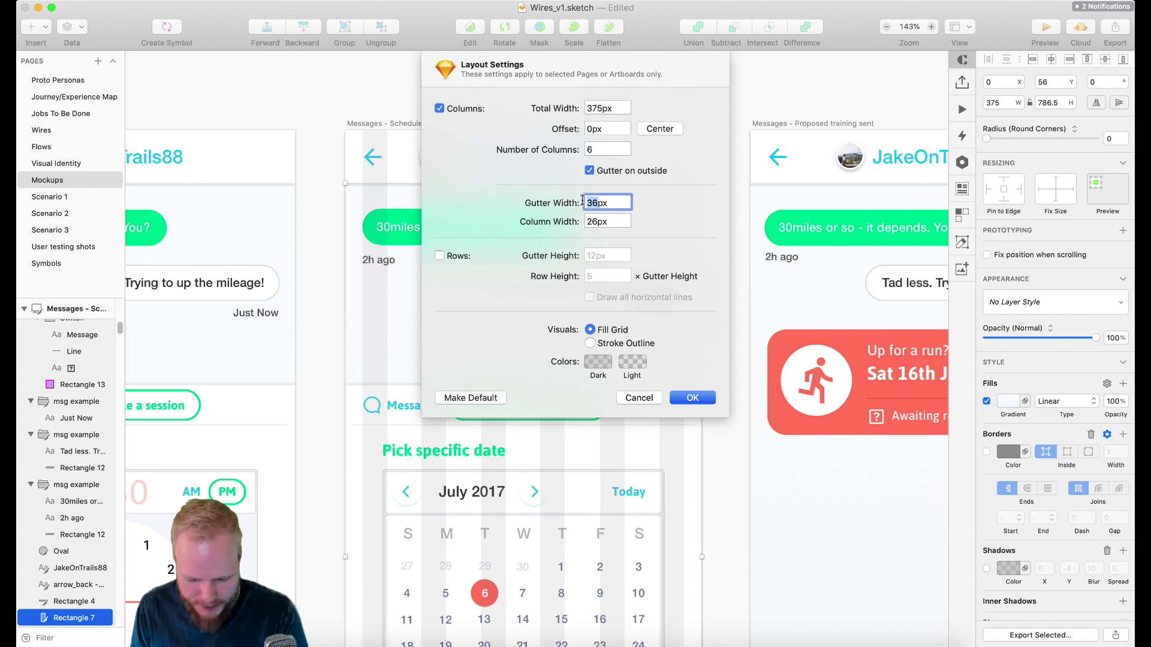
pyautogui.write('4')
pyautogui.press('Tab')
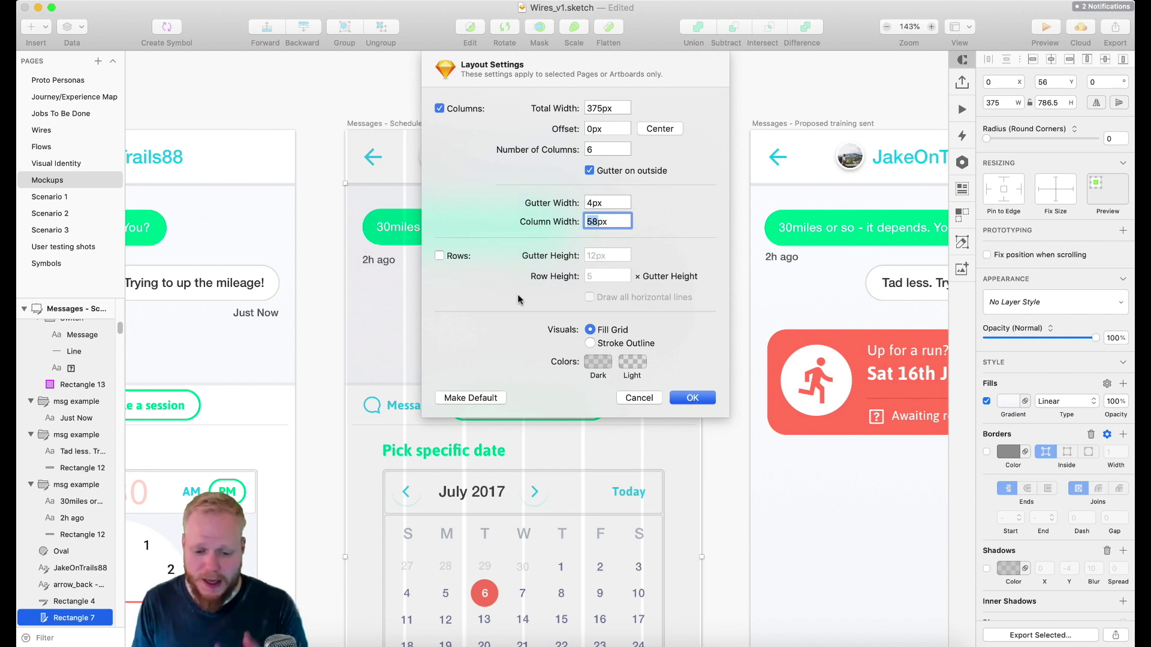
pyautogui.click(439, 256)
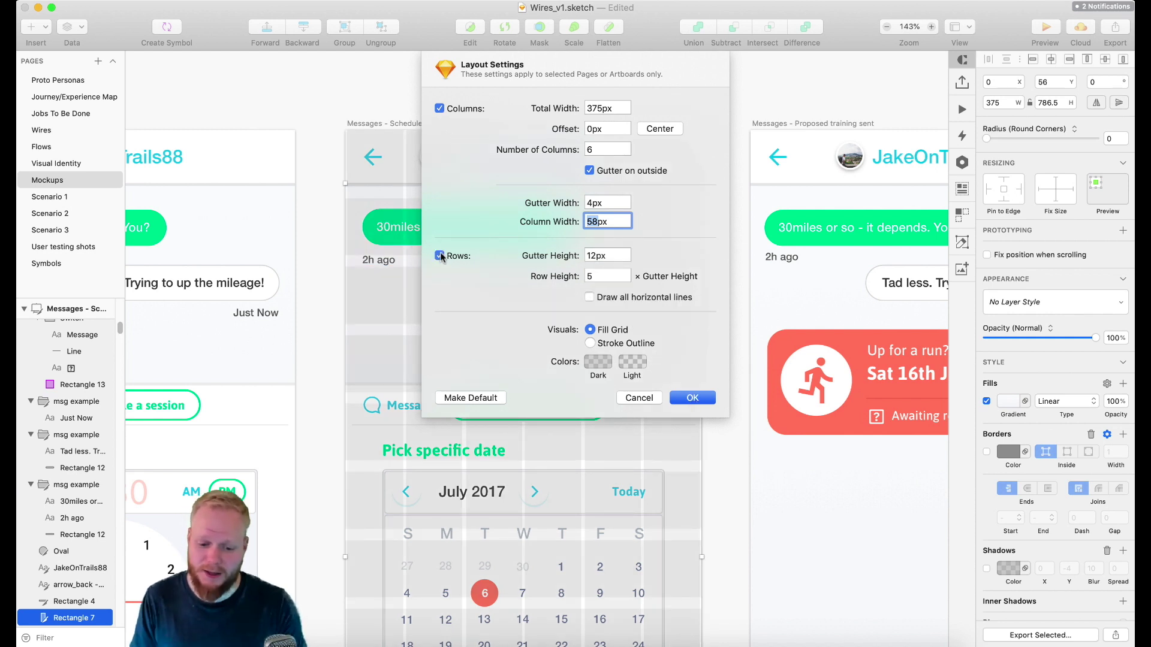
pyautogui.click(439, 256)
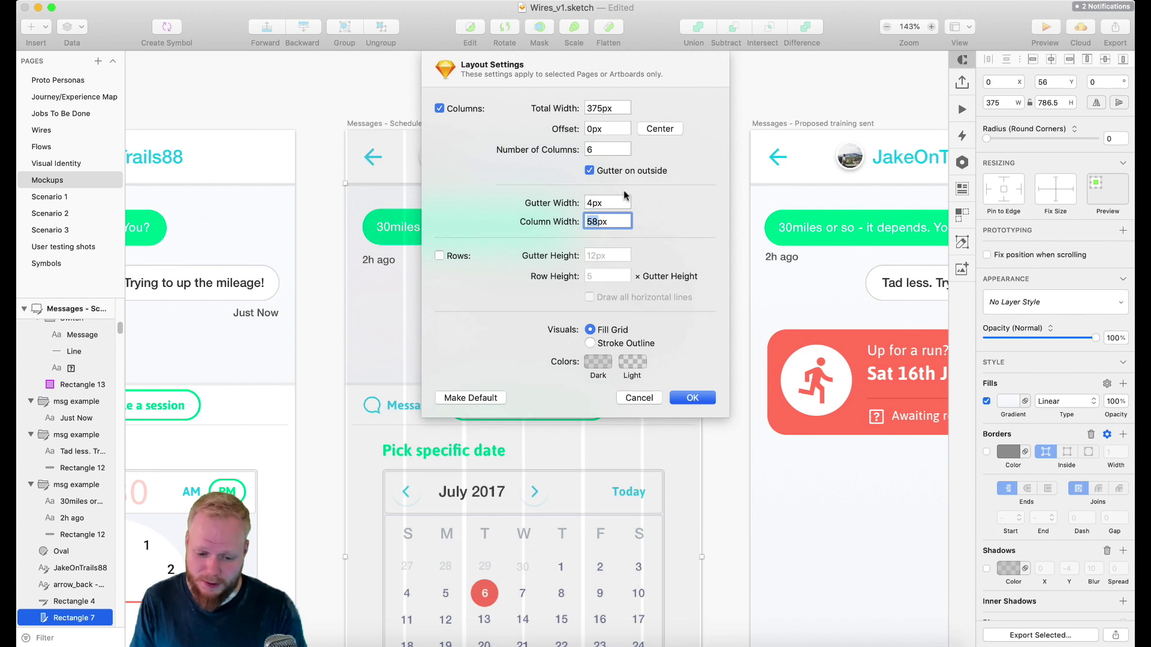
pyautogui.click(695, 399)
# Step: Nudge the back arrow, then move the avatar and JakeOnTrails88 title about 32 px right
pyautogui.click(376, 158)
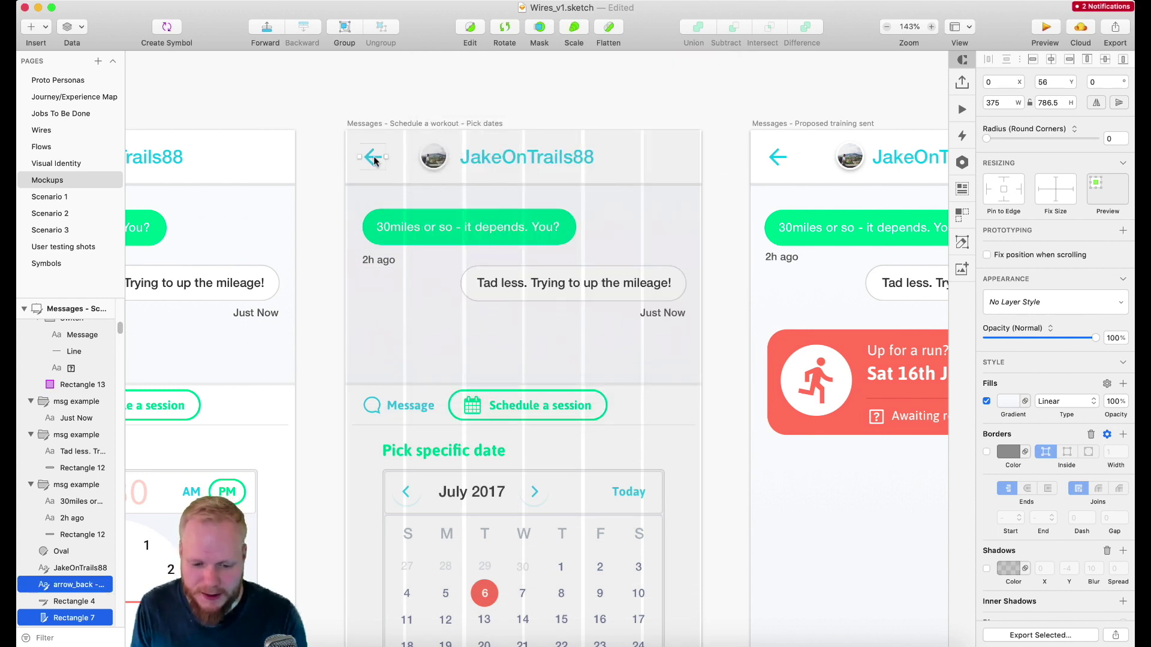
pyautogui.moveTo(375, 158); pyautogui.dragTo(379, 156)
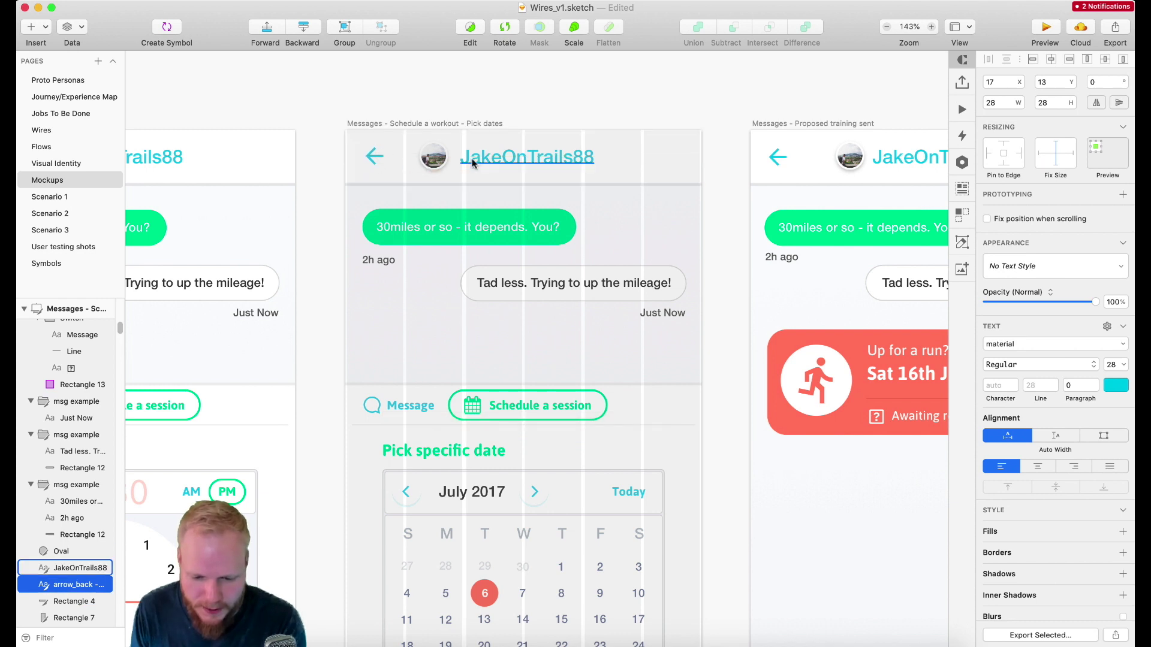
pyautogui.click(492, 157)
pyautogui.keyDown('shift'); pyautogui.click(440, 159); pyautogui.keyUp('shift')
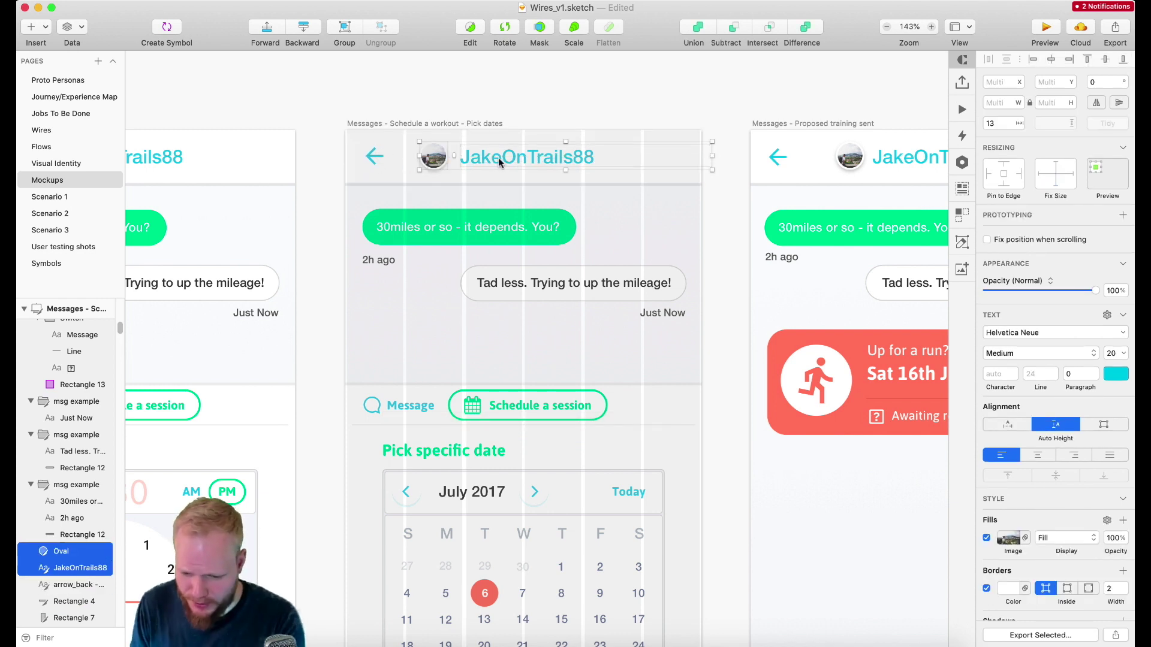
pyautogui.moveTo(498, 157); pyautogui.dragTo(520, 159)
# Step: Check spacing around the moved avatar and title, deselect them, and bring up the canvas display options
pyautogui.press('alt')
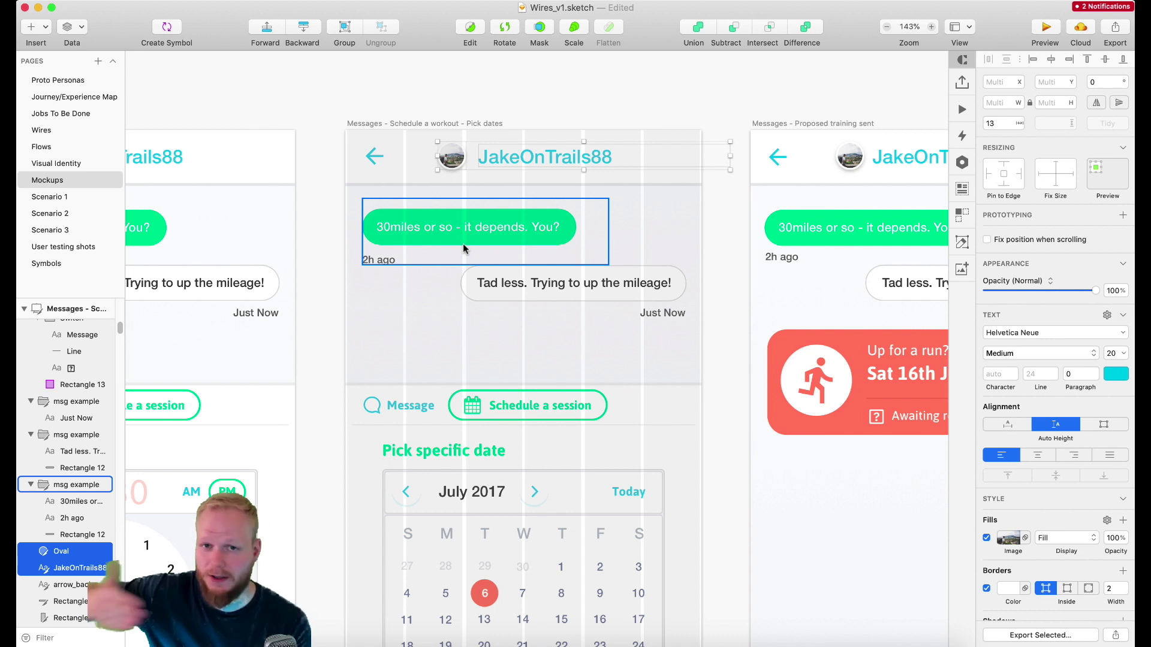
pyautogui.press('Escape')
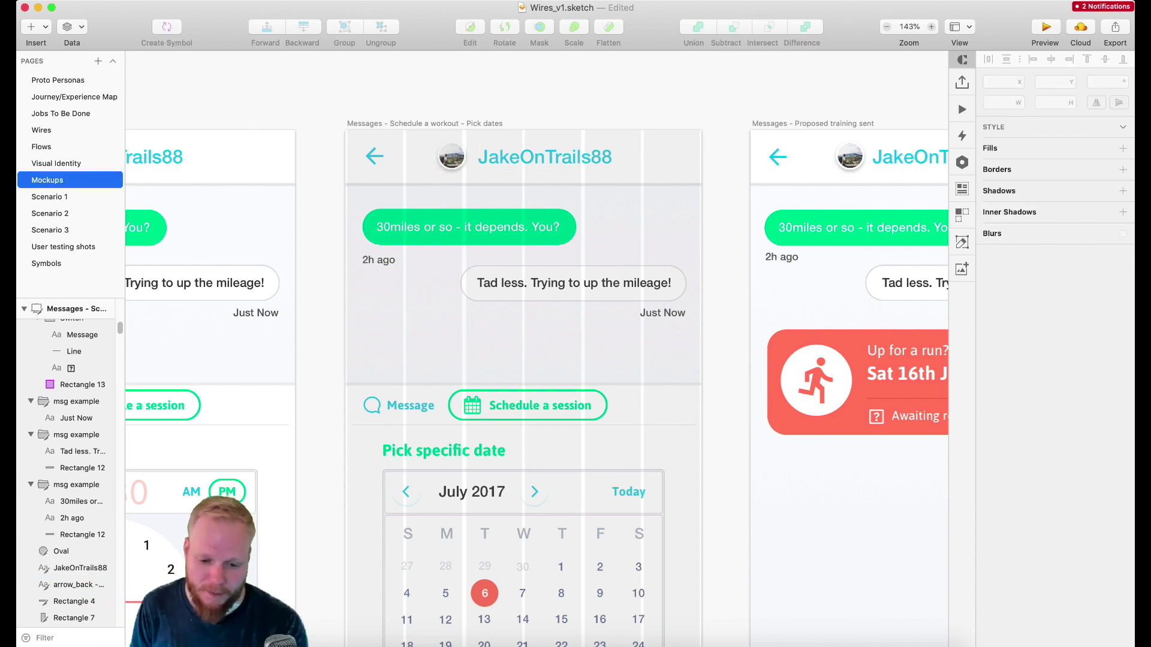
pyautogui.click(461, 1)
pyautogui.moveTo(524, 243)
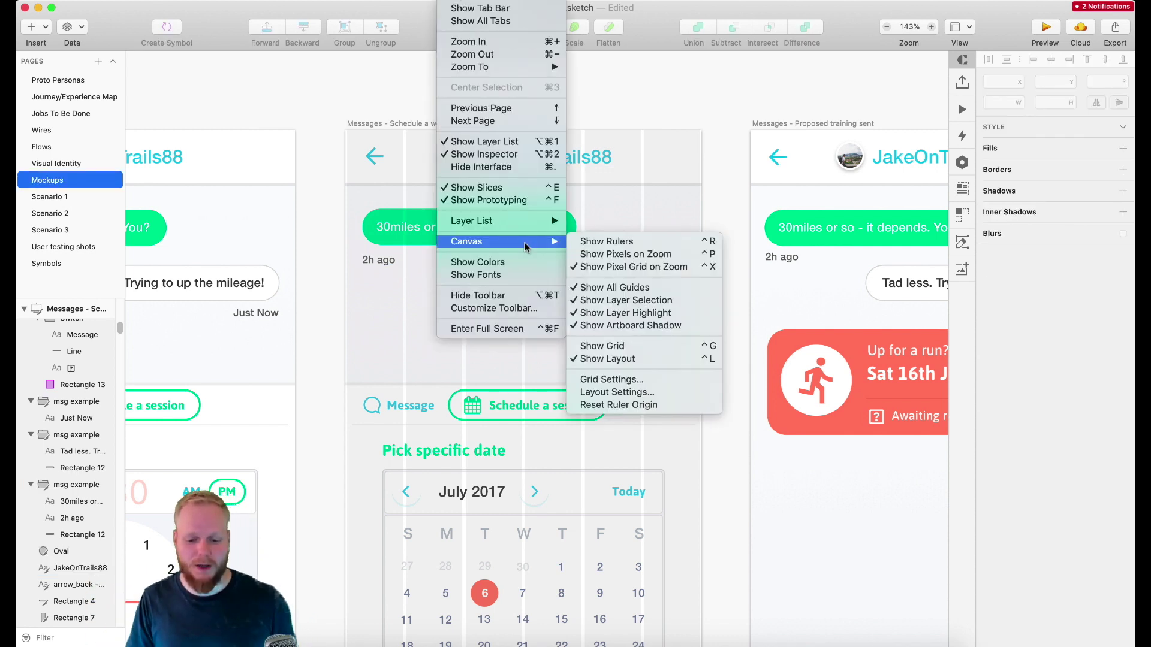